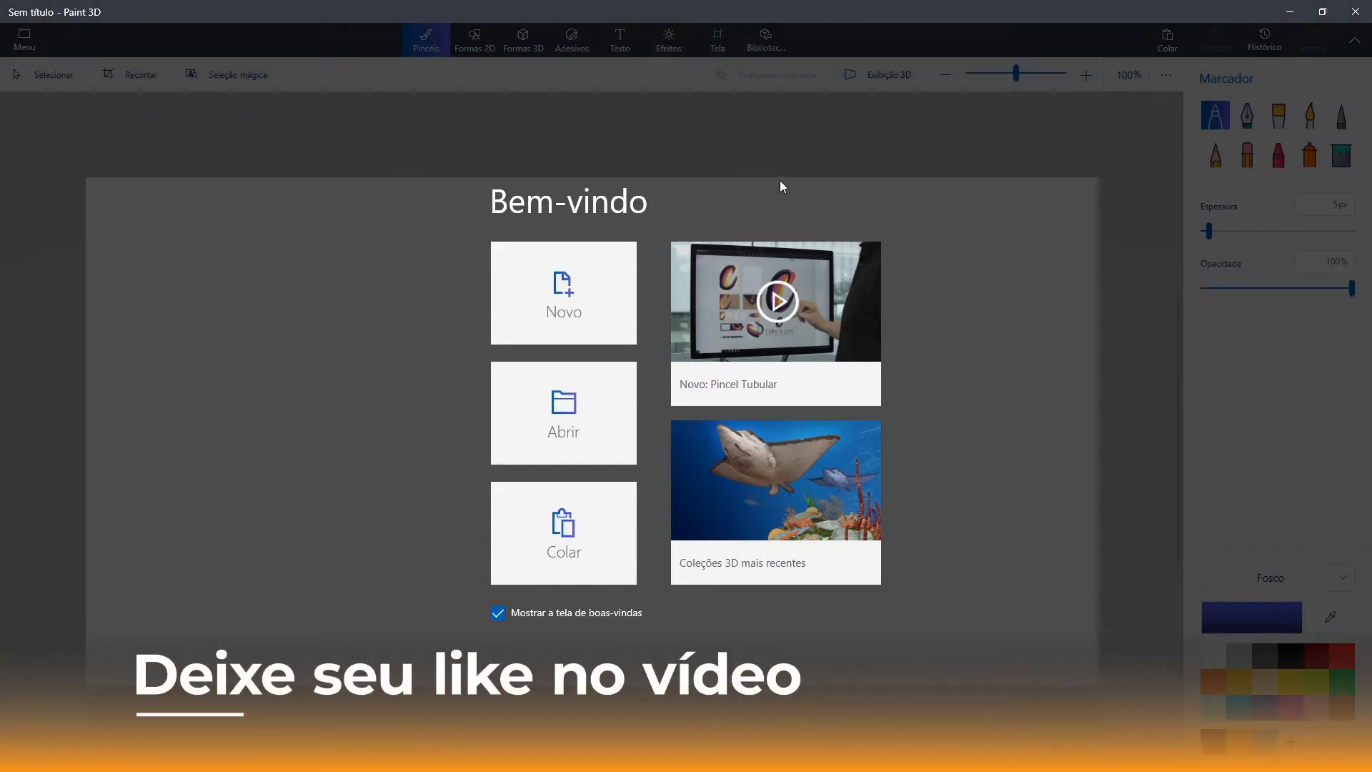
- Create a new blank project and activate the tube brush from the 3D sketching tools
{"action": "left_click", "coordinate": [576, 286]}
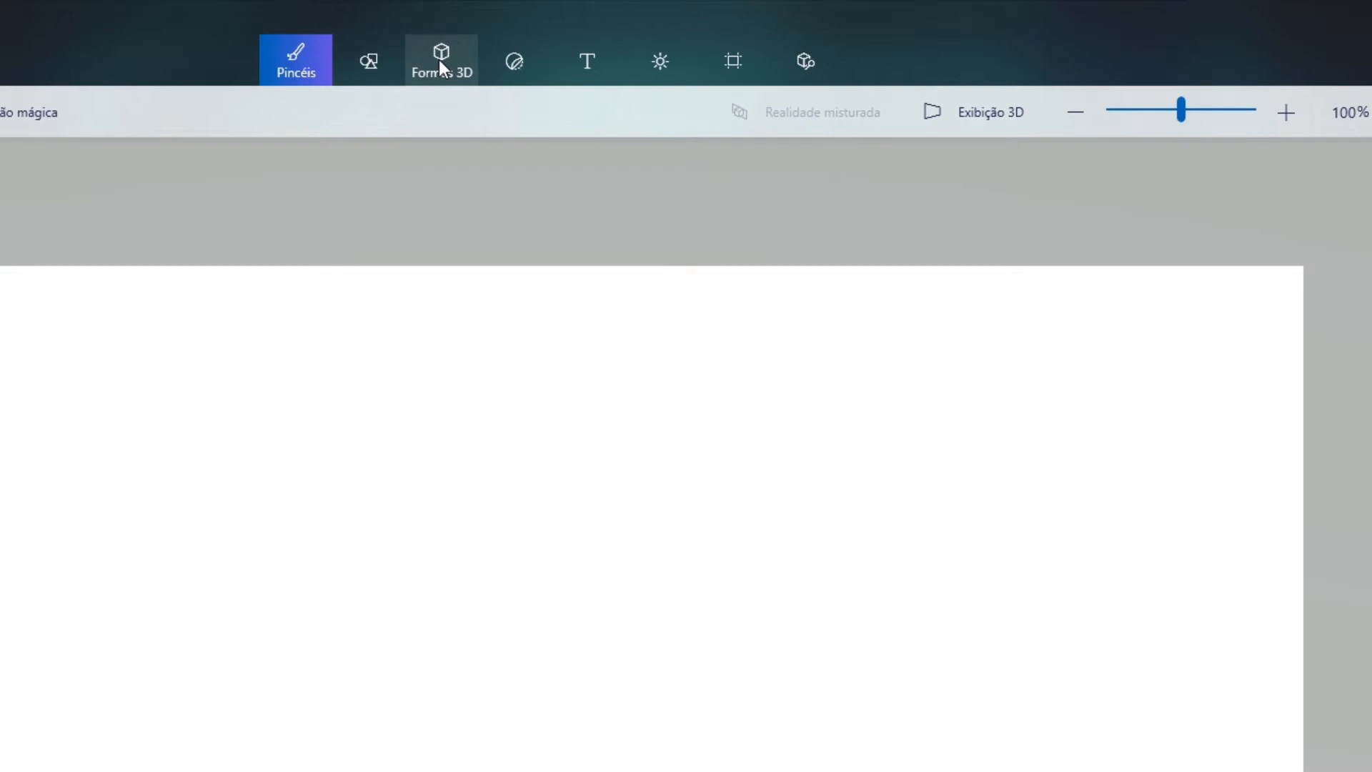
{"action": "left_click", "coordinate": [439, 58]}
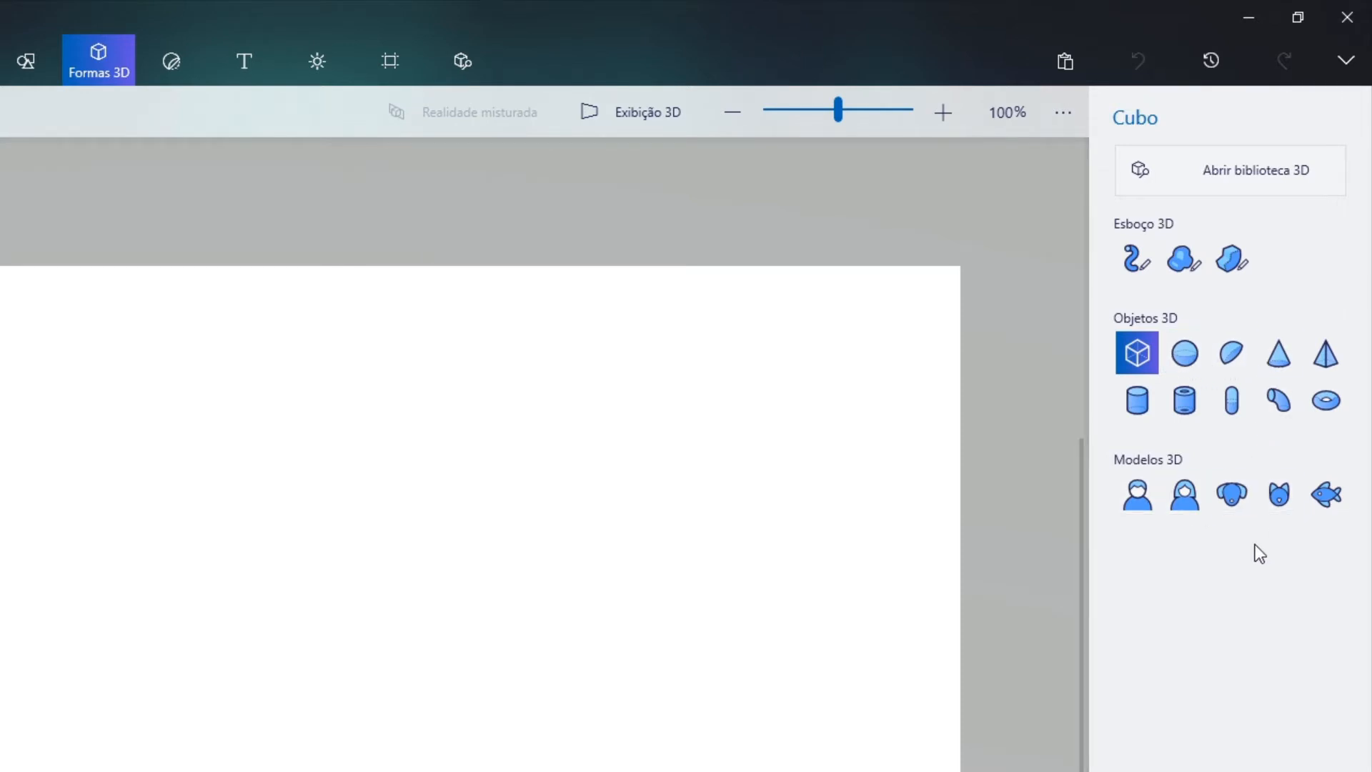
{"action": "left_click", "coordinate": [1186, 355]}
{"action": "left_click", "coordinate": [1129, 268]}
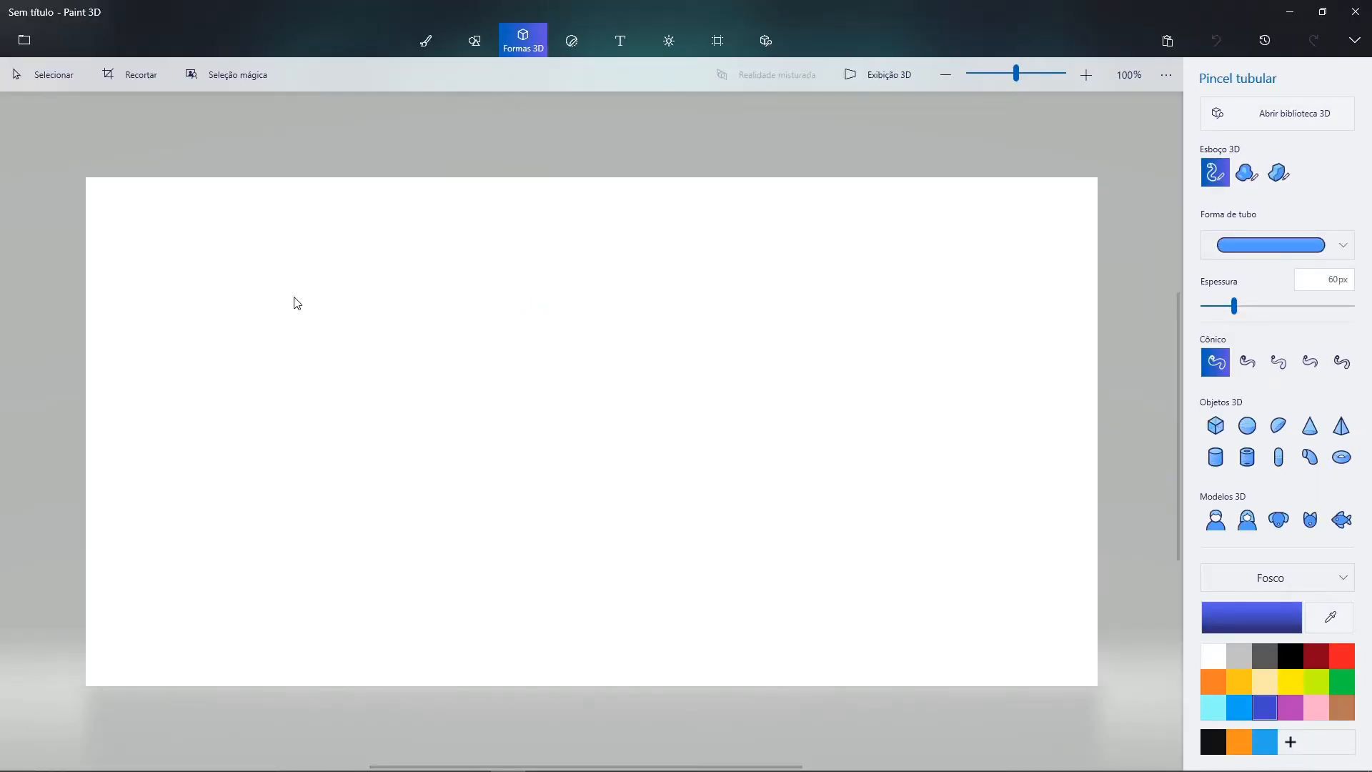
- Draw one long wavy tube with four dips spanning nearly the full width of the canvas
{"action": "mouse_move", "coordinate": [172, 291]}
{"action": "left_mouse_down"}
{"action": "mouse_move", "coordinate": [223, 281]}
{"action": "mouse_move", "coordinate": [260, 299]}
{"action": "mouse_move", "coordinate": [240, 400]}
{"action": "left_mouse_up"}
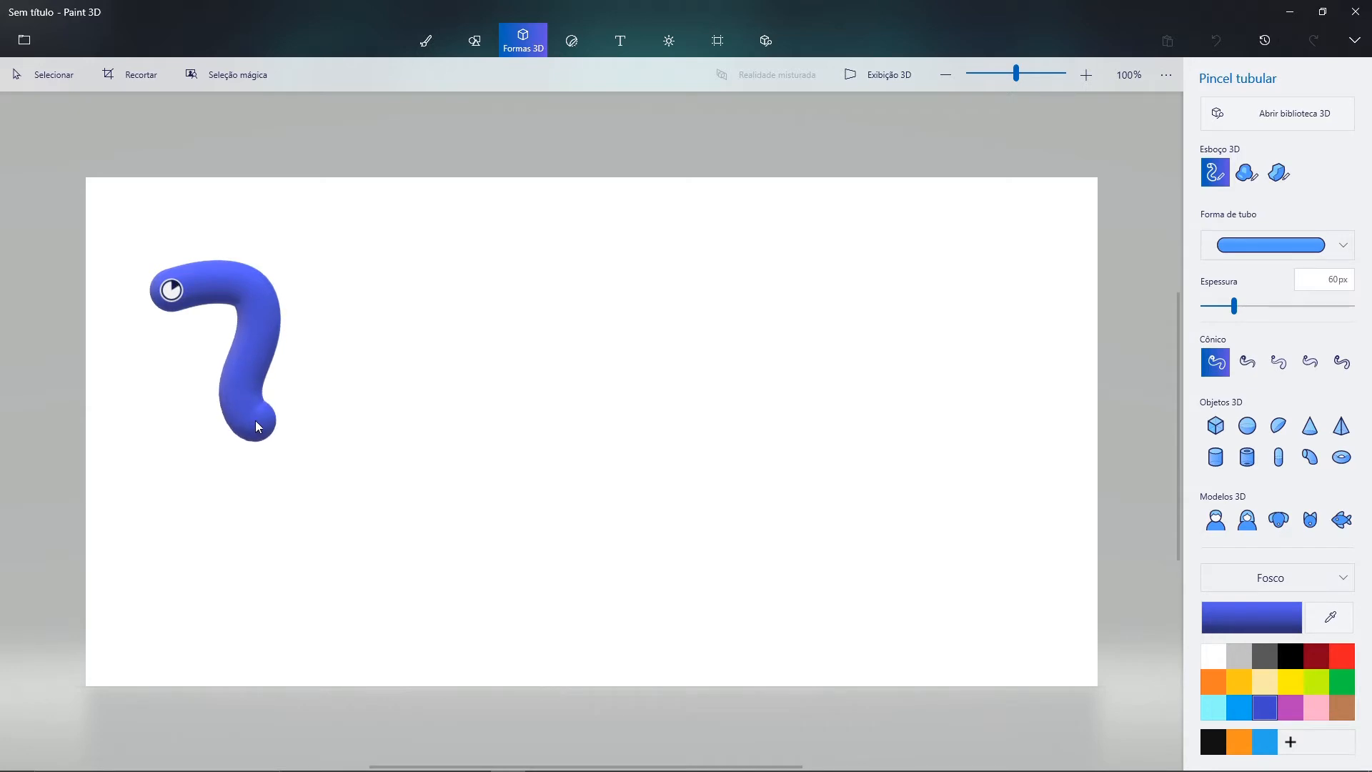
{"action": "left_click_drag", "start_coordinate": [259, 421], "coordinate": [359, 363]}
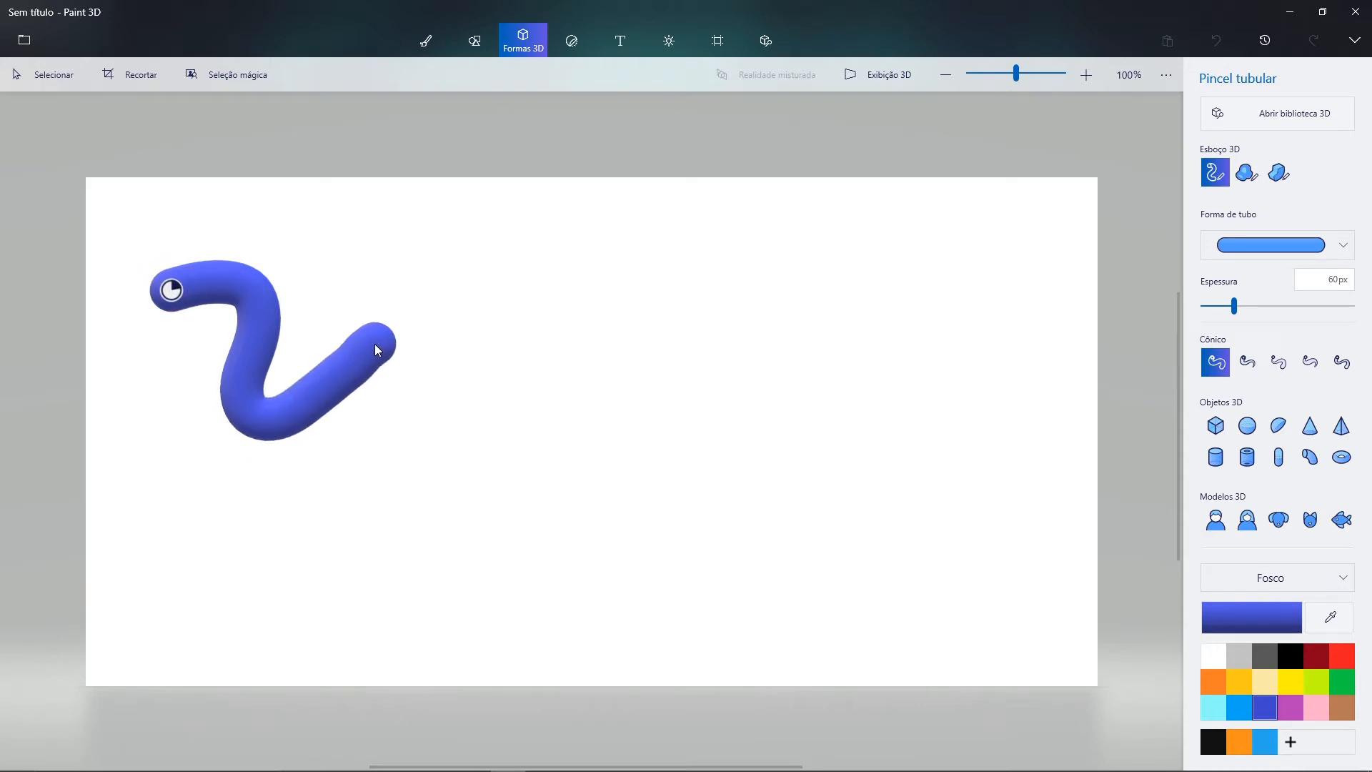
{"action": "mouse_move", "coordinate": [421, 340]}
{"action": "left_mouse_down"}
{"action": "mouse_move", "coordinate": [432, 357]}
{"action": "mouse_move", "coordinate": [405, 478]}
{"action": "mouse_move", "coordinate": [481, 499]}
{"action": "mouse_move", "coordinate": [598, 386]}
{"action": "mouse_move", "coordinate": [622, 480]}
{"action": "mouse_move", "coordinate": [697, 520]}
{"action": "mouse_move", "coordinate": [764, 399]}
{"action": "mouse_move", "coordinate": [830, 356]}
{"action": "left_mouse_up"}
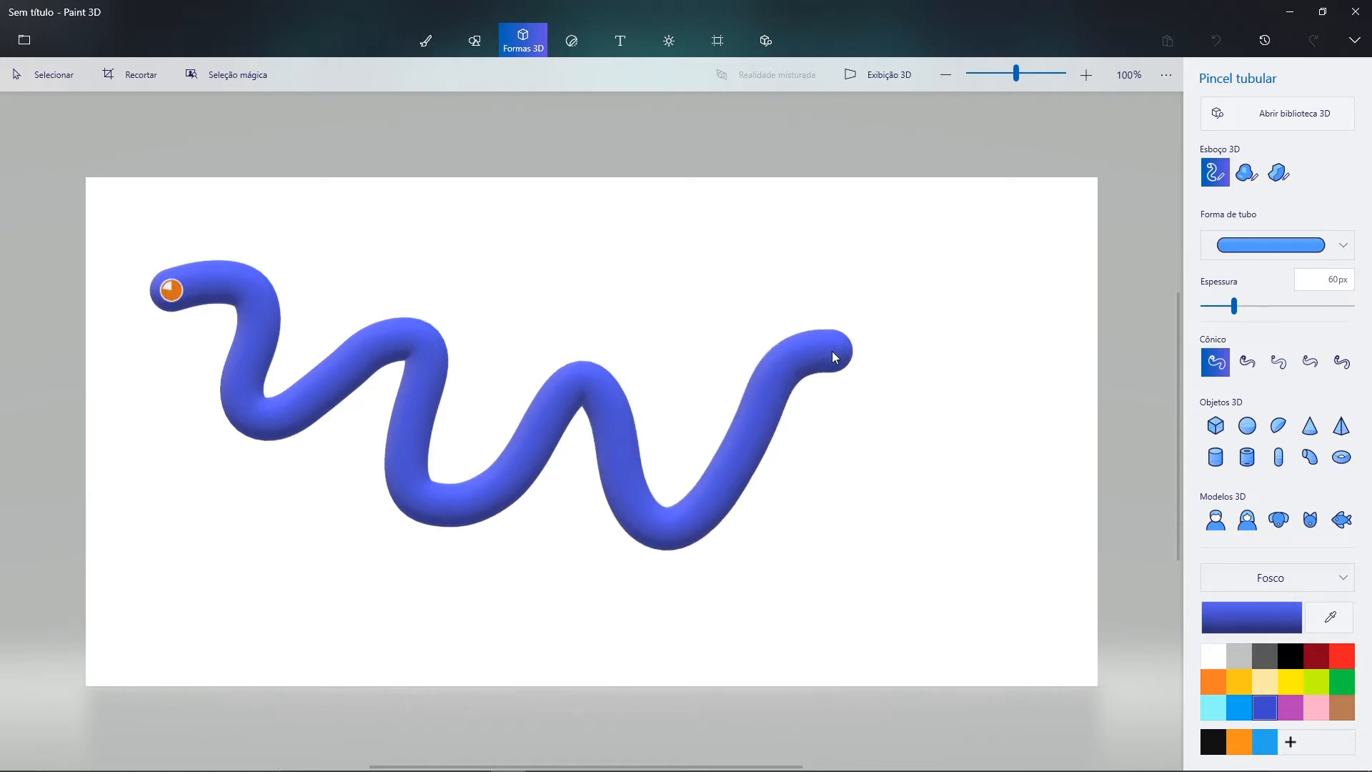
{"action": "mouse_move", "coordinate": [832, 355]}
{"action": "left_mouse_down"}
{"action": "mouse_move", "coordinate": [872, 459]}
{"action": "mouse_move", "coordinate": [944, 494]}
{"action": "mouse_move", "coordinate": [1024, 404]}
{"action": "mouse_move", "coordinate": [1033, 359]}
{"action": "left_mouse_up"}
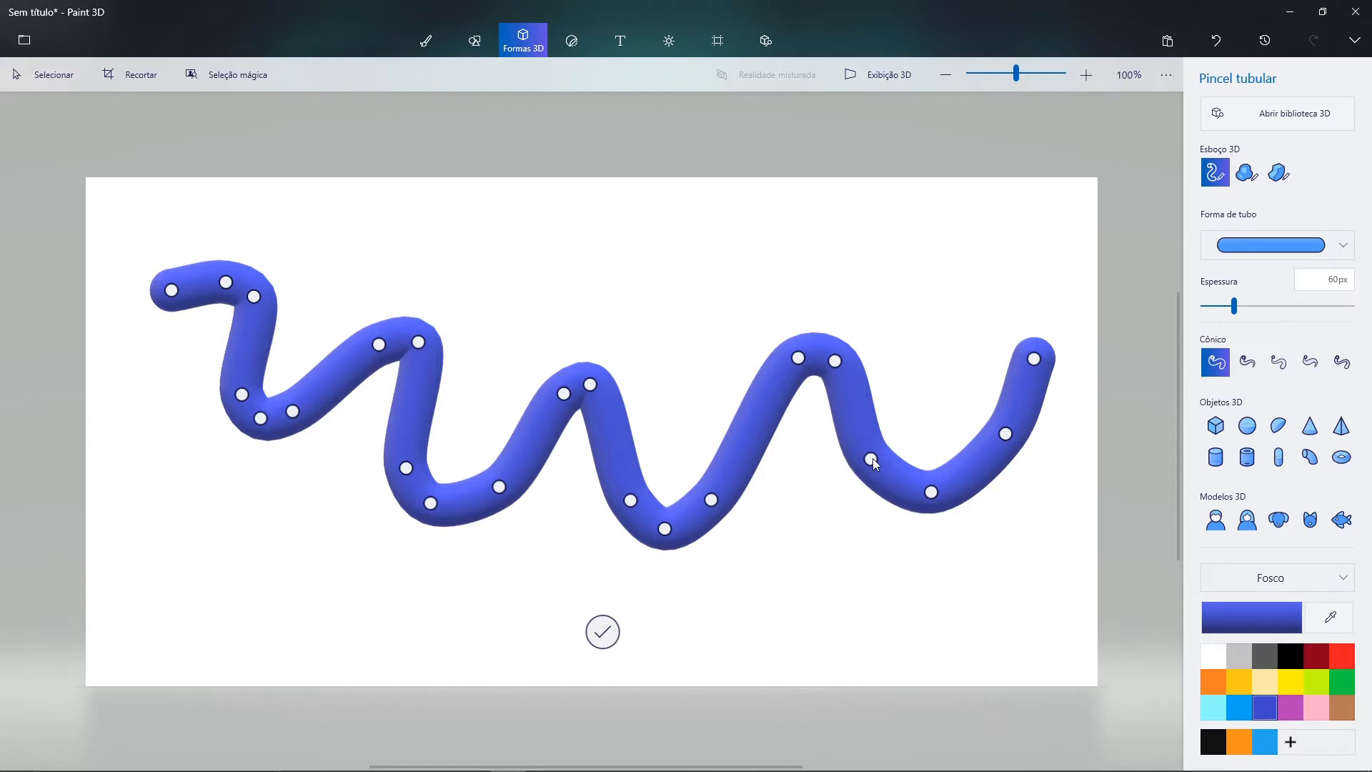
{"action": "left_click_drag", "start_coordinate": [872, 458], "coordinate": [918, 423]}
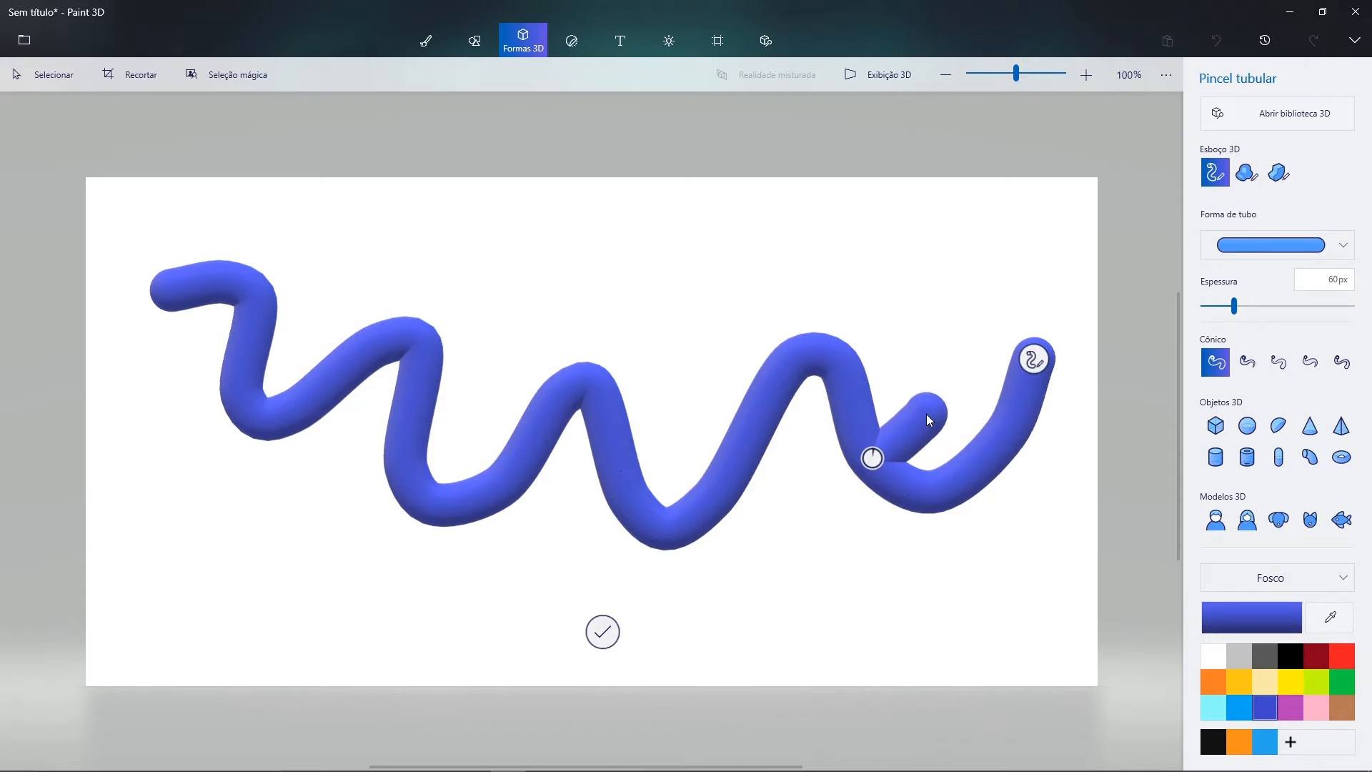
{"action": "left_click_drag", "start_coordinate": [925, 413], "coordinate": [924, 413]}
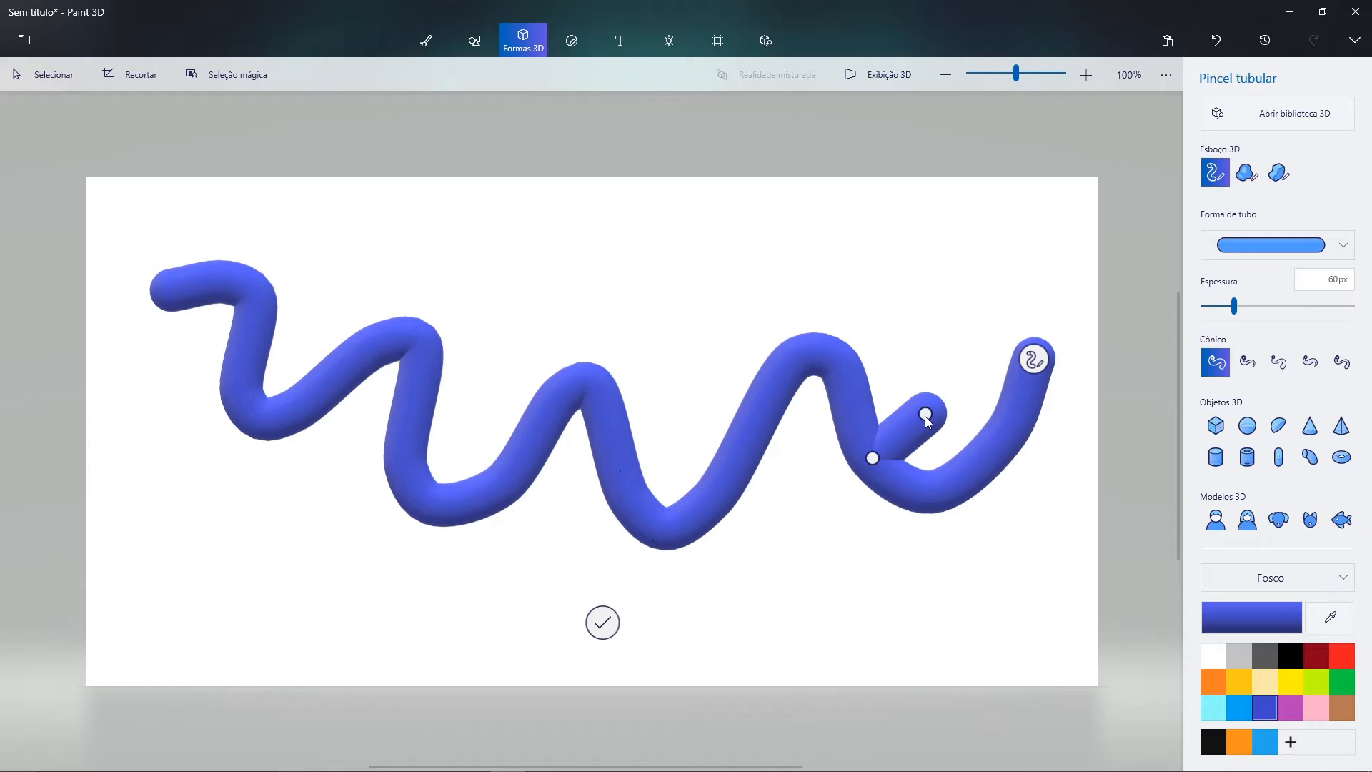
{"action": "key", "text": "ctrl+z"}
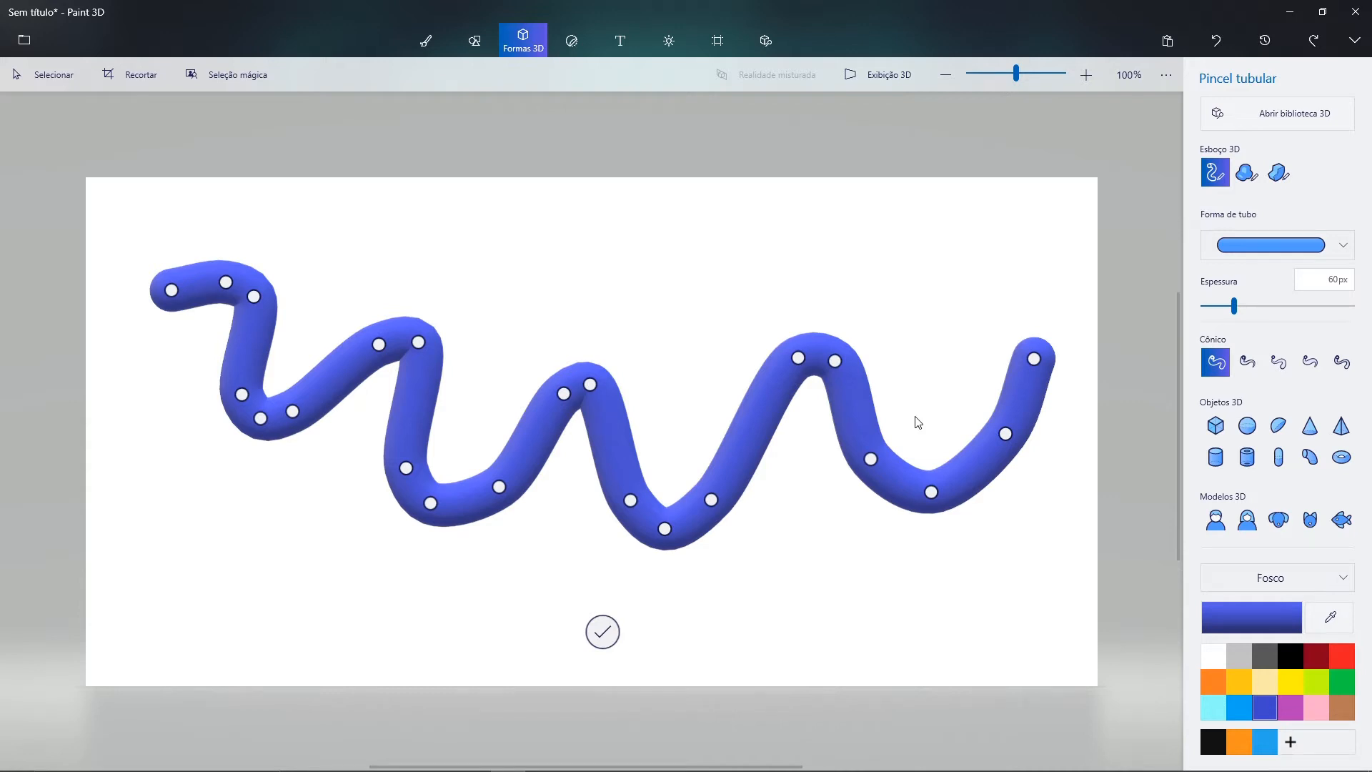
- Cycle through the wavy tube's edit points and shift the point at the end of its second crest to the right
{"action": "key", "text": "Tab"}
{"action": "key", "text": "Tab"}
{"action": "key", "text": "Tab"}
{"action": "key", "text": "Tab"}
{"action": "key", "text": "Tab"}
{"action": "left_click", "coordinate": [418, 342]}
{"action": "left_click_drag", "start_coordinate": [419, 343], "coordinate": [472, 350]}
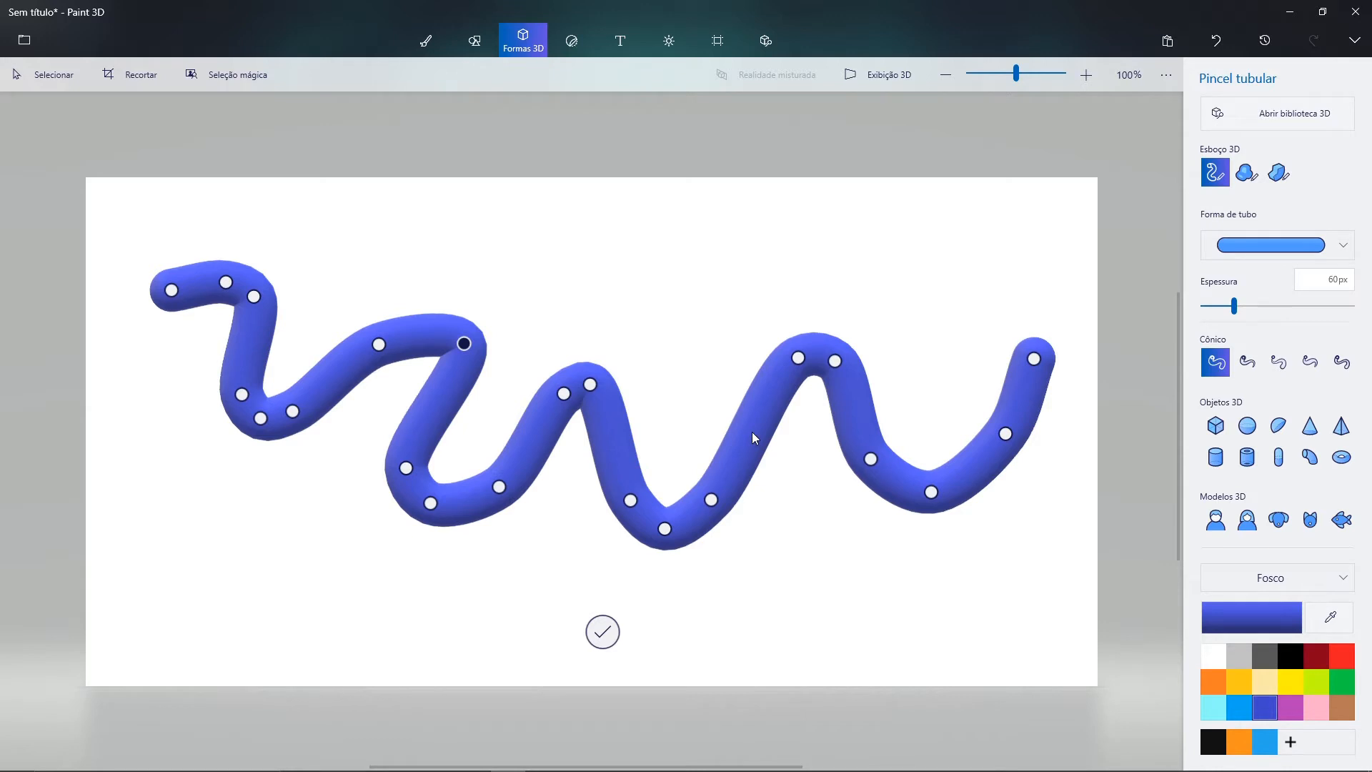
- Draw a second tube branching up and left from the wavy tube's slope to the right of the canvas centre
{"action": "left_click_drag", "start_coordinate": [751, 432], "coordinate": [739, 423]}
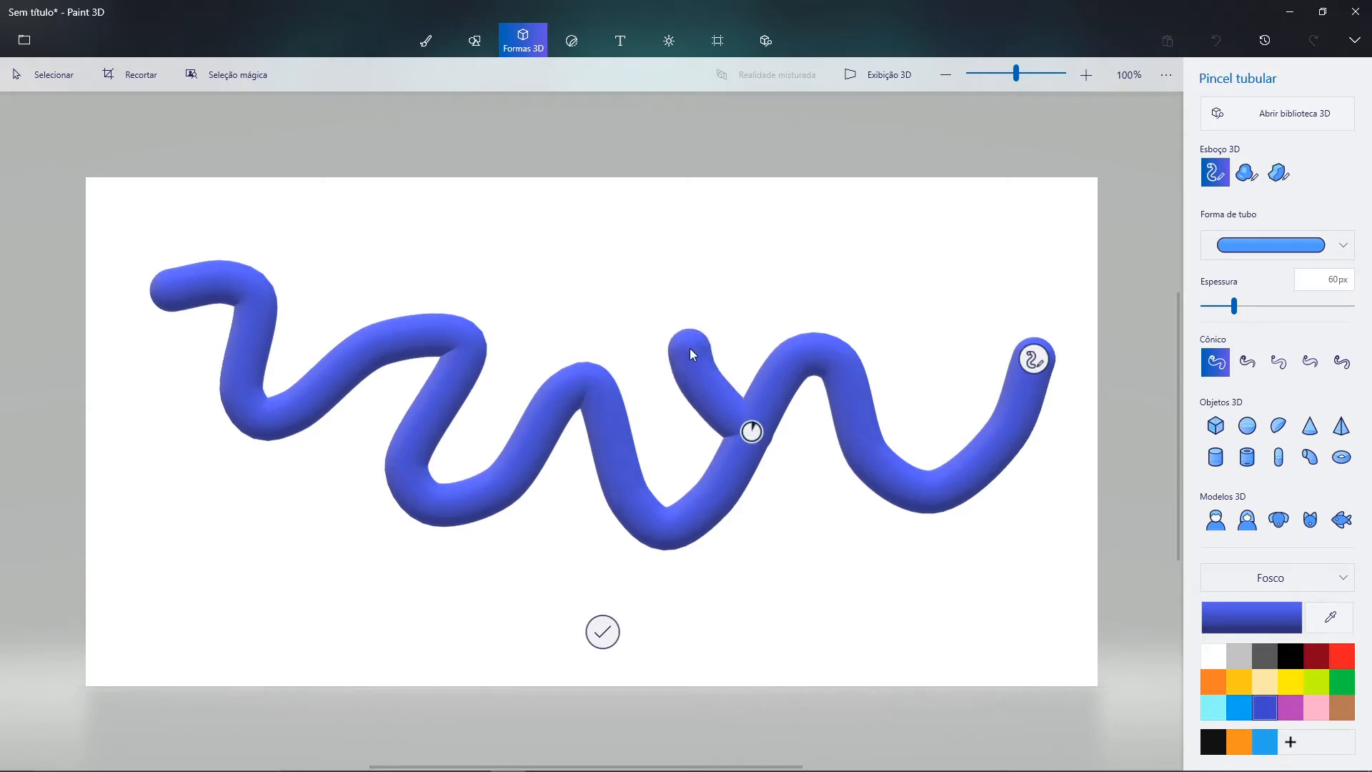
{"action": "left_click_drag", "start_coordinate": [692, 354], "coordinate": [668, 321]}
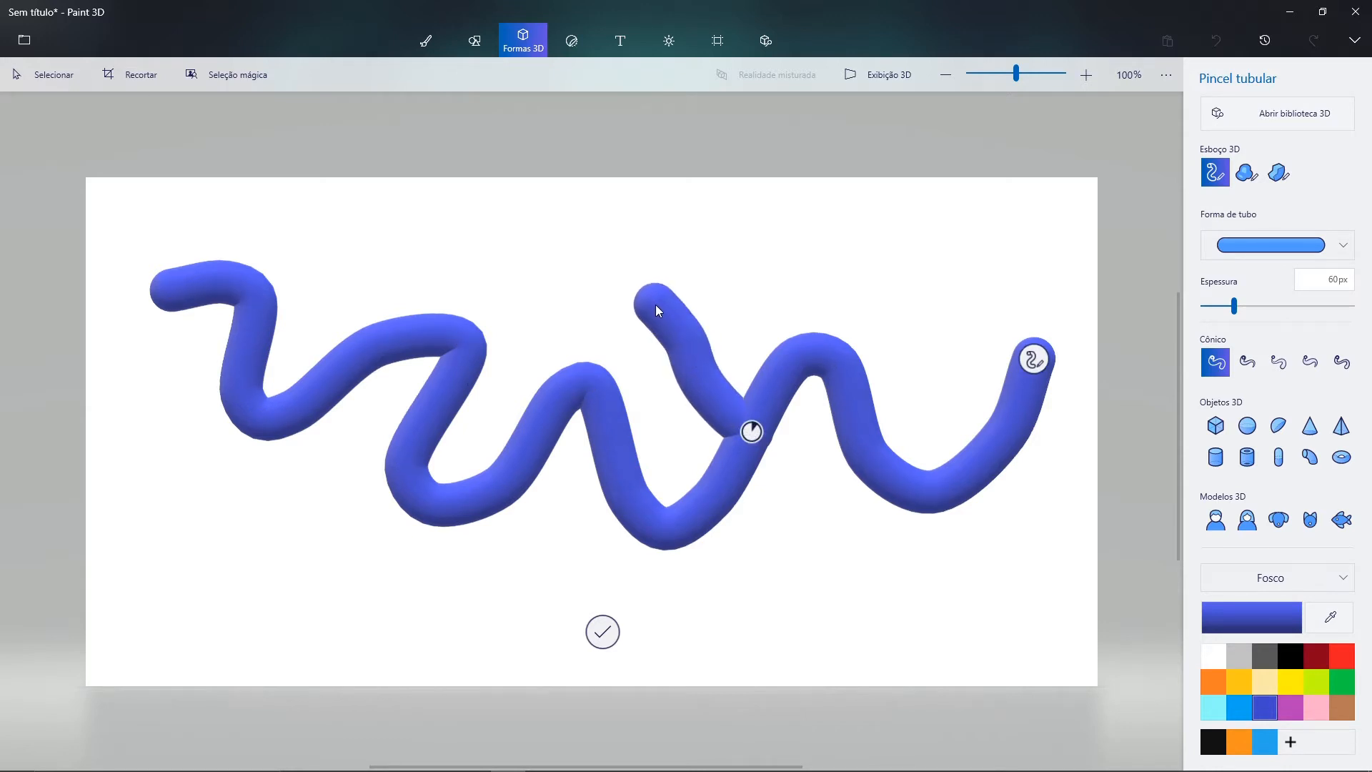
{"action": "left_click_drag", "start_coordinate": [658, 310], "coordinate": [583, 301]}
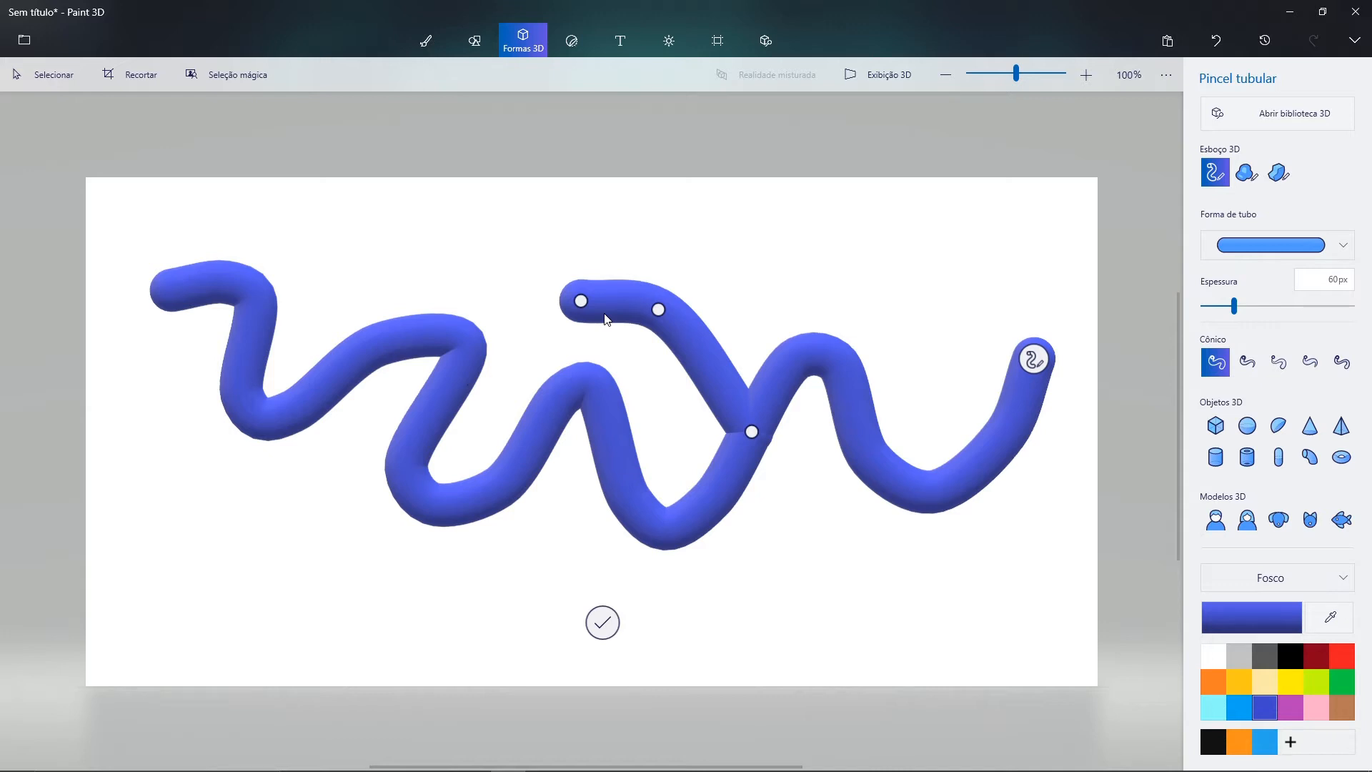
- Step the selection forward and backward through the branch tube's edit points and the remaining on-canvas controls
{"action": "key", "text": "Tab"}
{"action": "key", "text": "Tab"}
{"action": "key", "text": "Tab"}
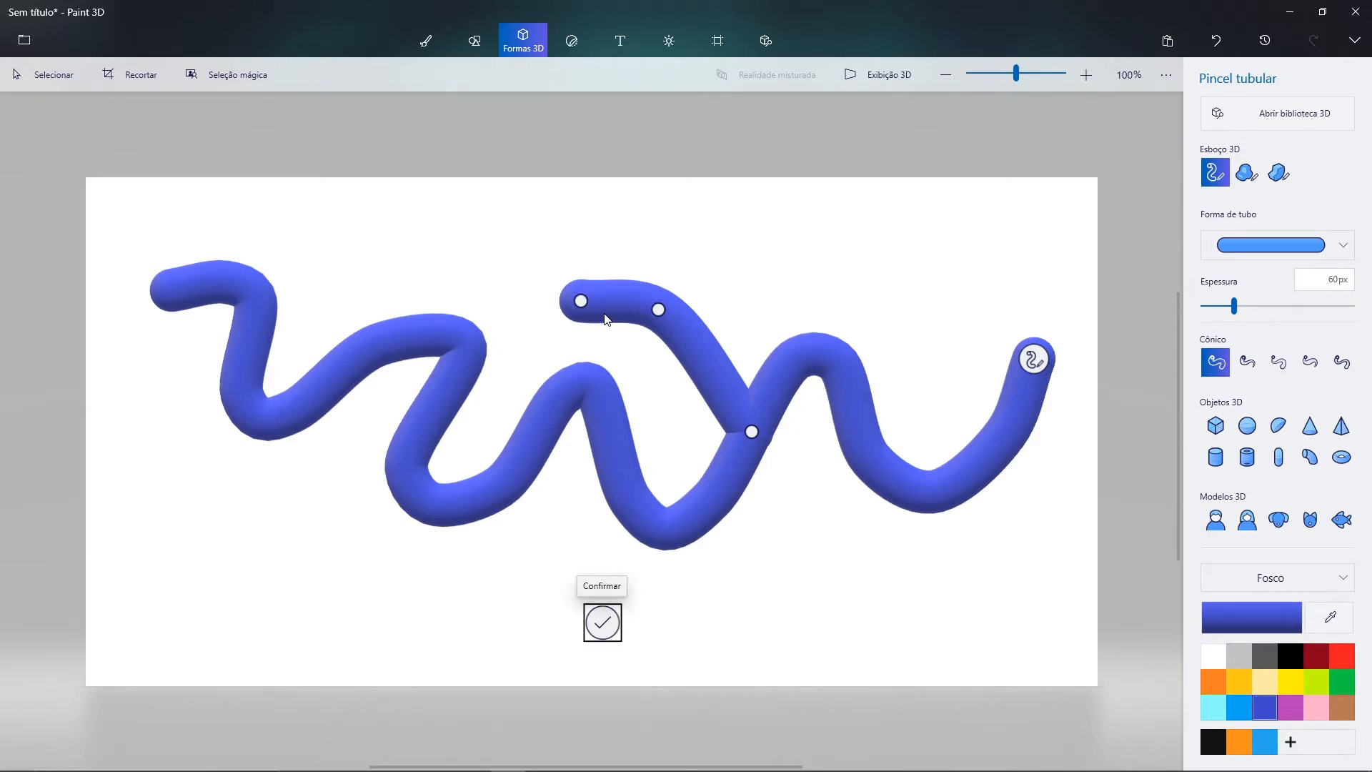
{"action": "key", "text": "Tab"}
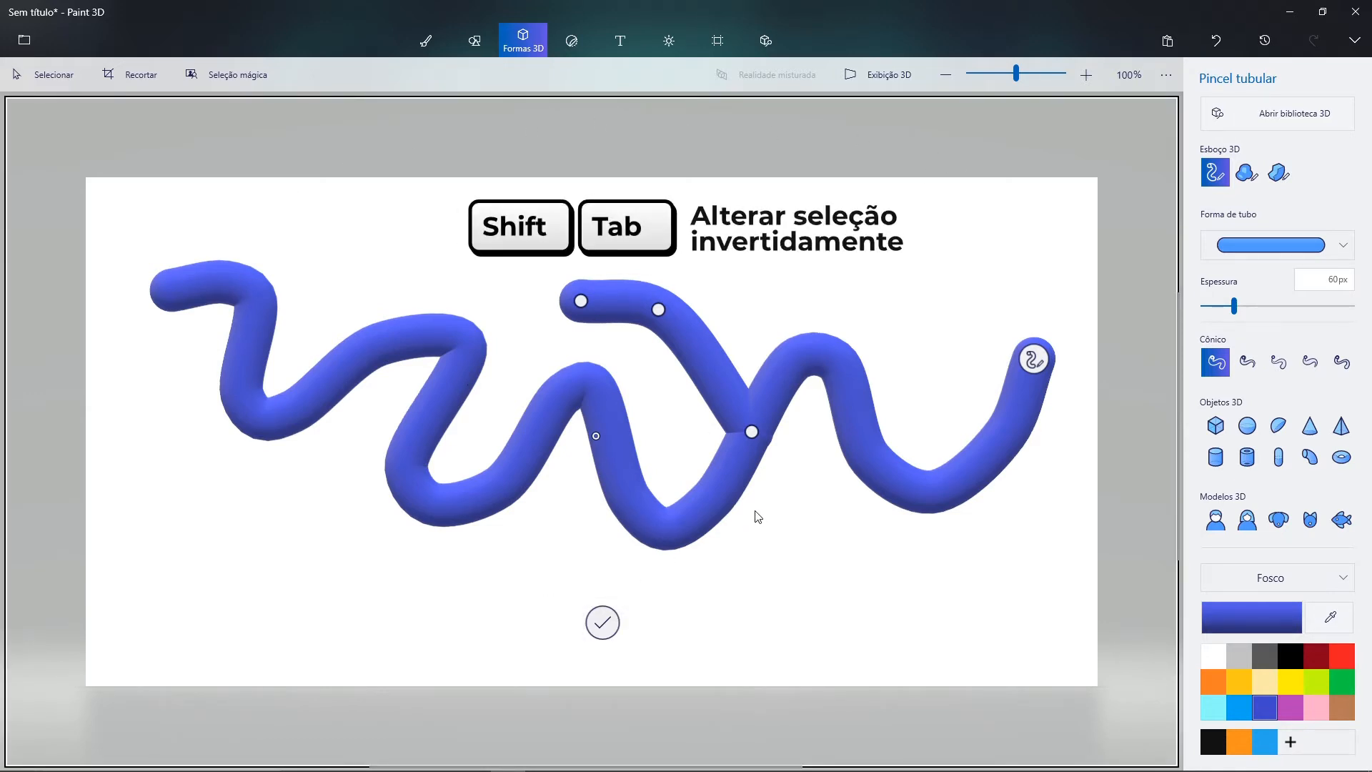
{"action": "key", "text": "shift+Tab"}
{"action": "key", "text": "shift+Tab"}
{"action": "key", "text": "shift+Tab"}
{"action": "key", "text": "shift+Tab"}
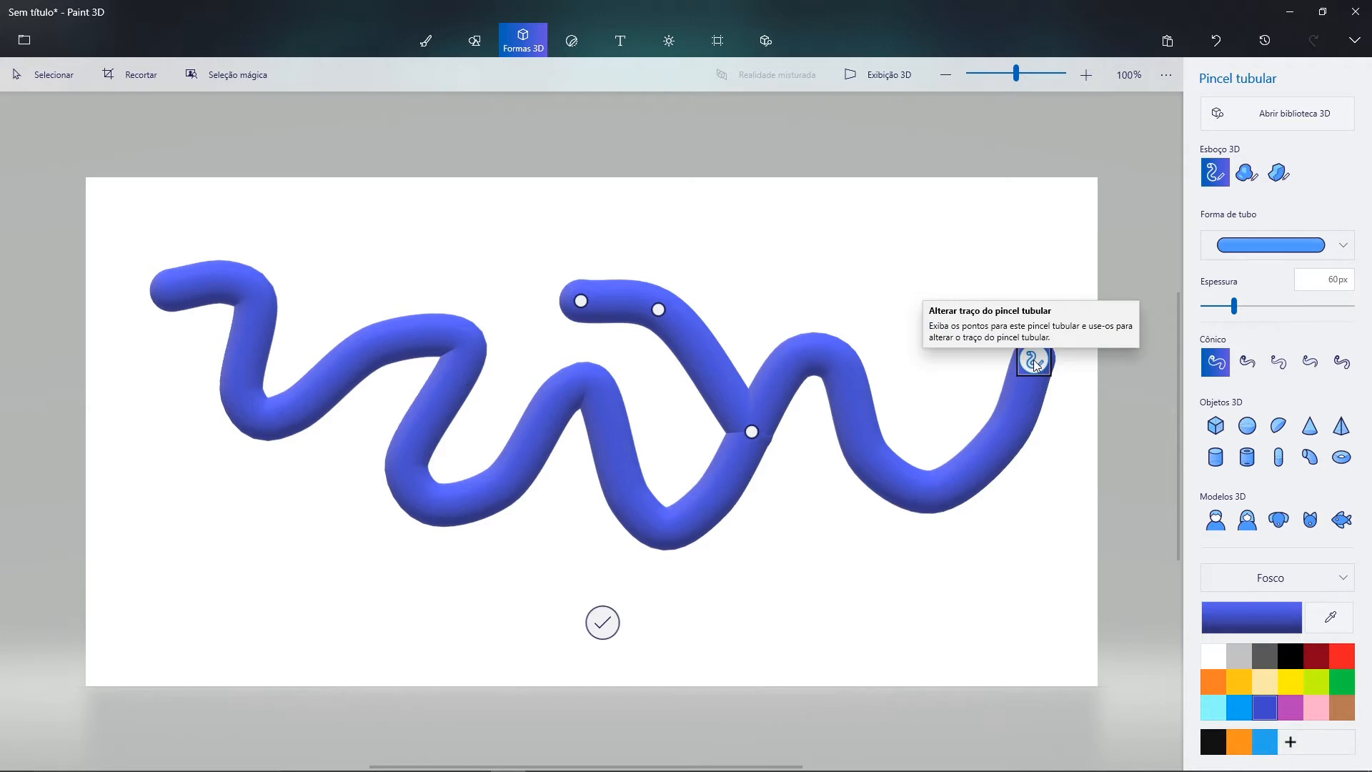
- Switch back to the long wavy tube's edit points and confirm the finished tube drawing
{"action": "left_click", "coordinate": [1035, 361]}
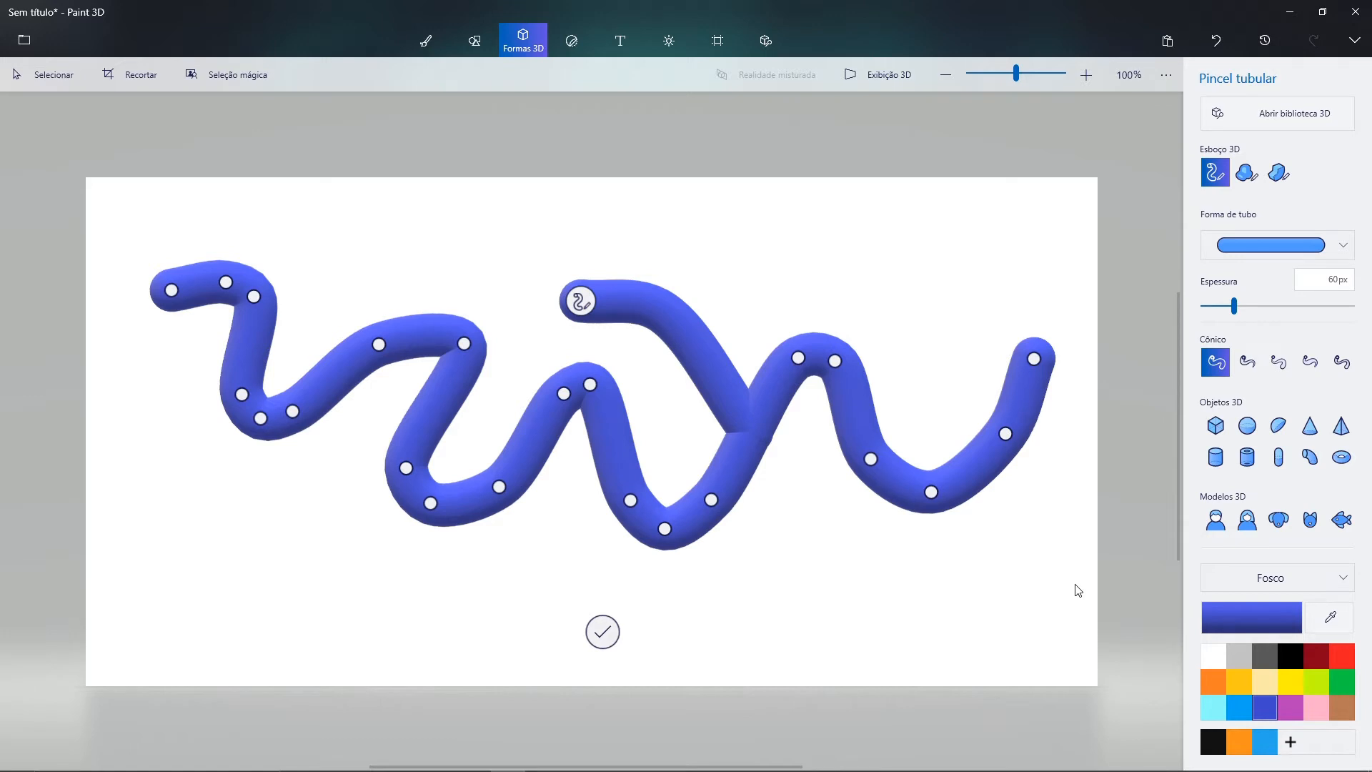
{"action": "left_click", "coordinate": [602, 632]}
{"action": "left_click", "coordinate": [602, 632]}
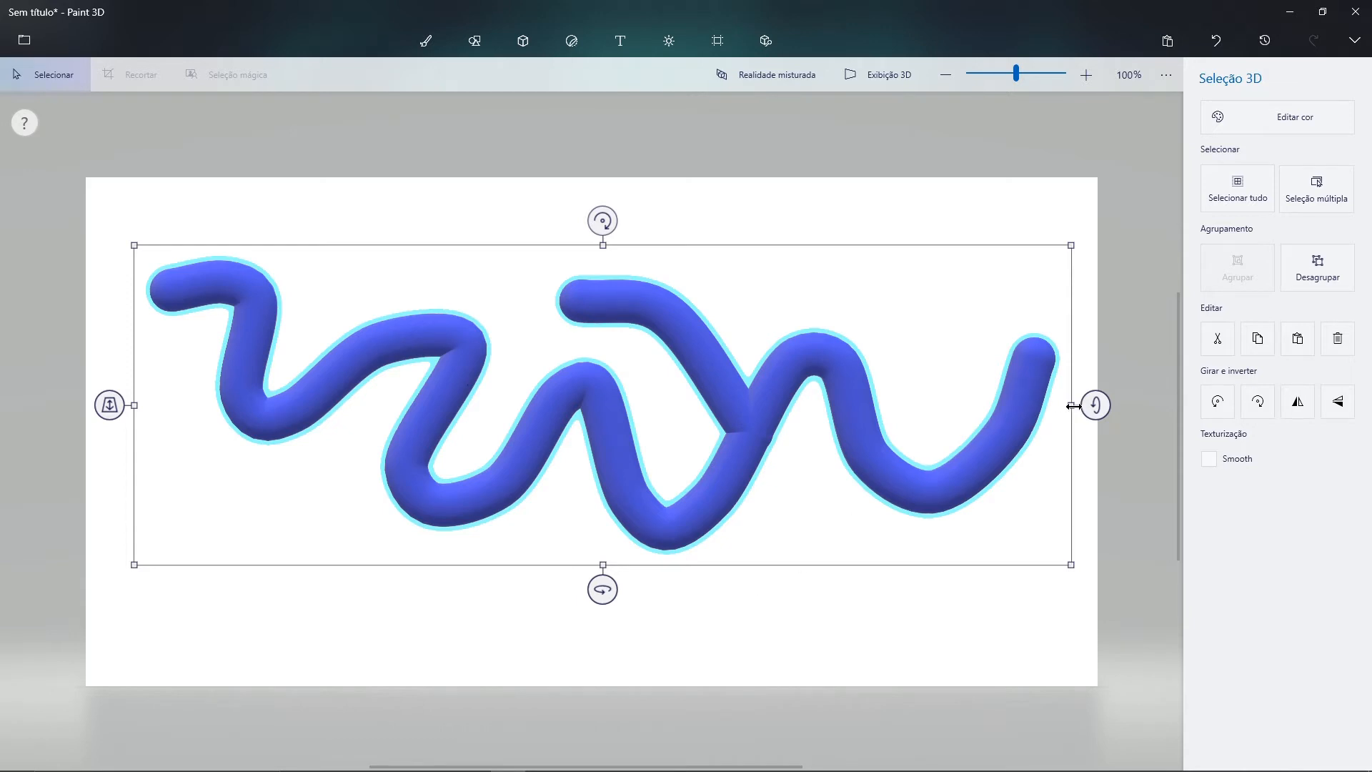
- Narrow and rotate the selected tube drawing, and delete it from the canvas
{"action": "left_click_drag", "start_coordinate": [1073, 406], "coordinate": [886, 405]}
{"action": "left_click_drag", "start_coordinate": [509, 590], "coordinate": [607, 667]}
{"action": "mouse_move", "coordinate": [502, 215]}
{"action": "left_mouse_down"}
{"action": "mouse_move", "coordinate": [636, 242]}
{"action": "mouse_move", "coordinate": [596, 232]}
{"action": "left_mouse_up"}
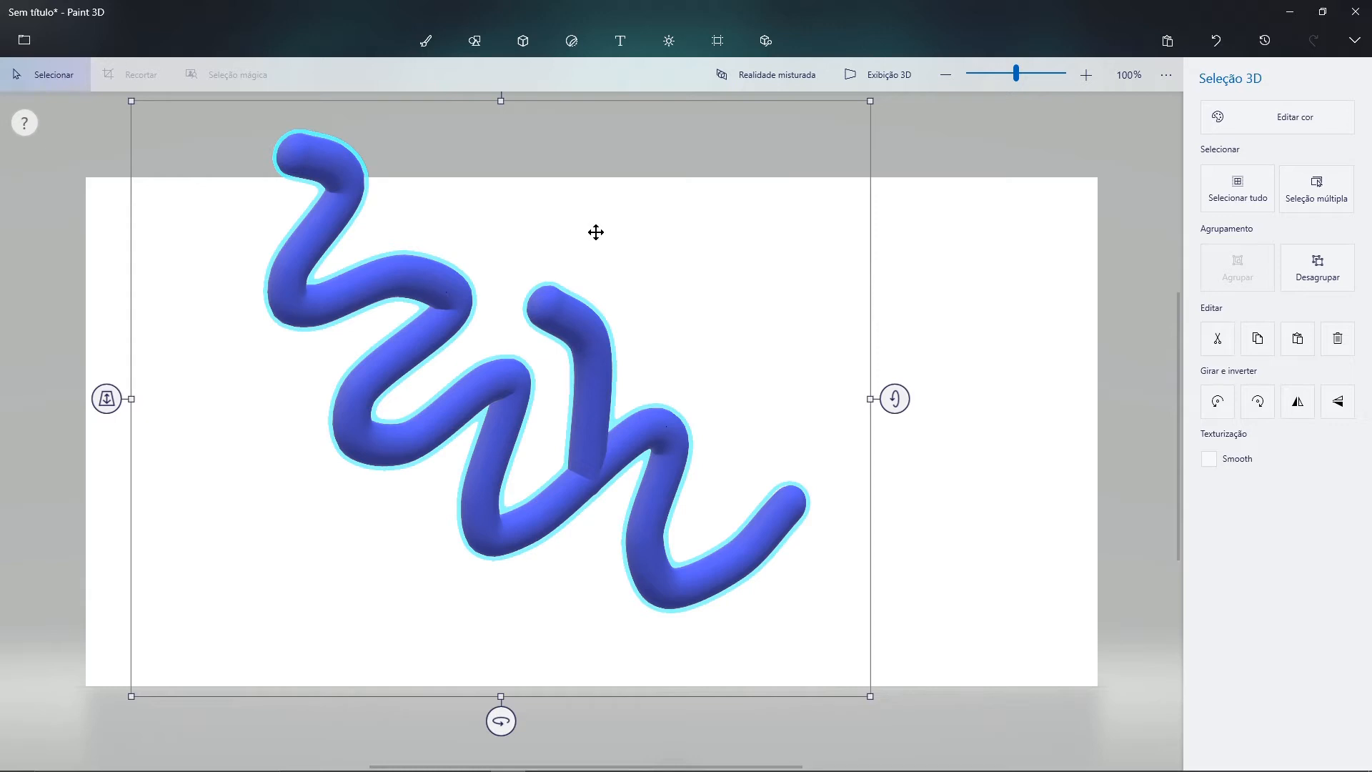
{"action": "key", "text": "Delete"}
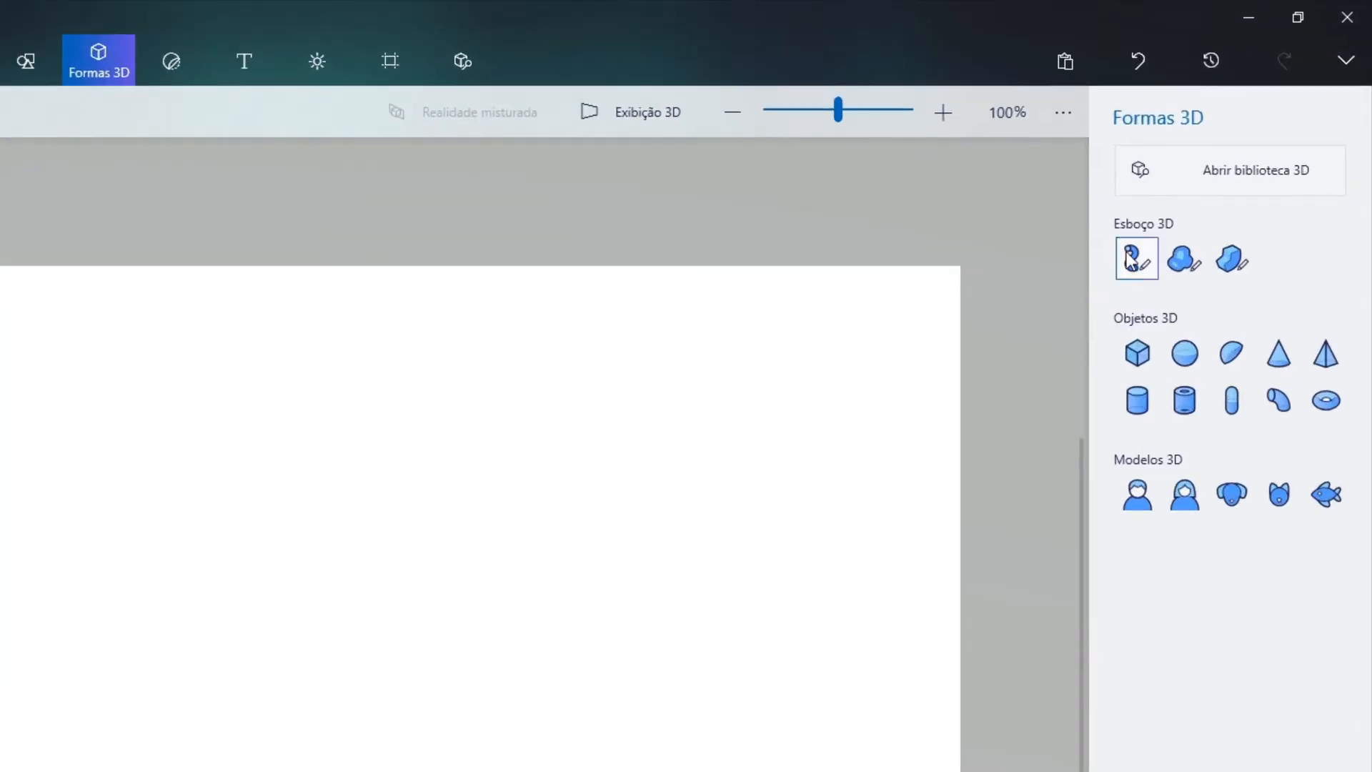
- Reactivate the tube brush and set its tube shape to the star (Estrela)
{"action": "left_click", "coordinate": [1129, 257]}
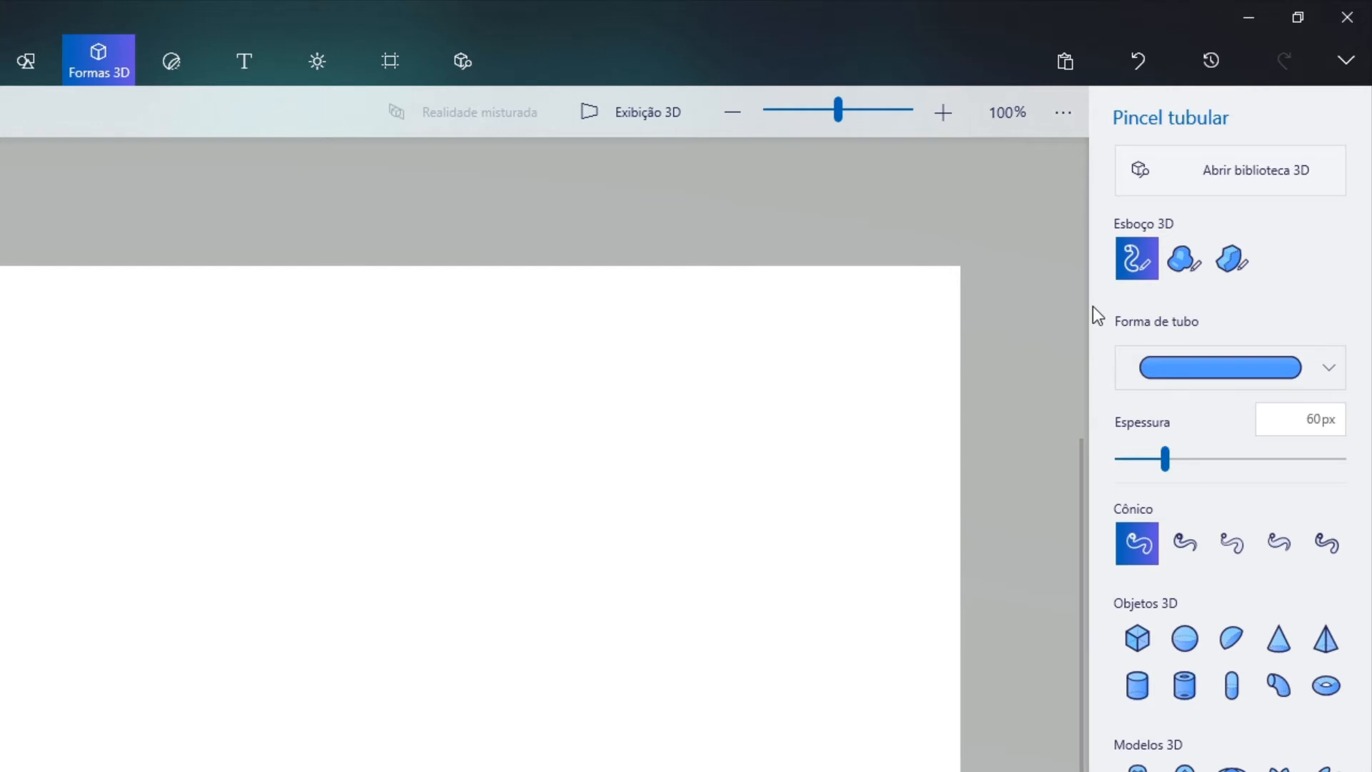
{"action": "left_click", "coordinate": [1189, 368]}
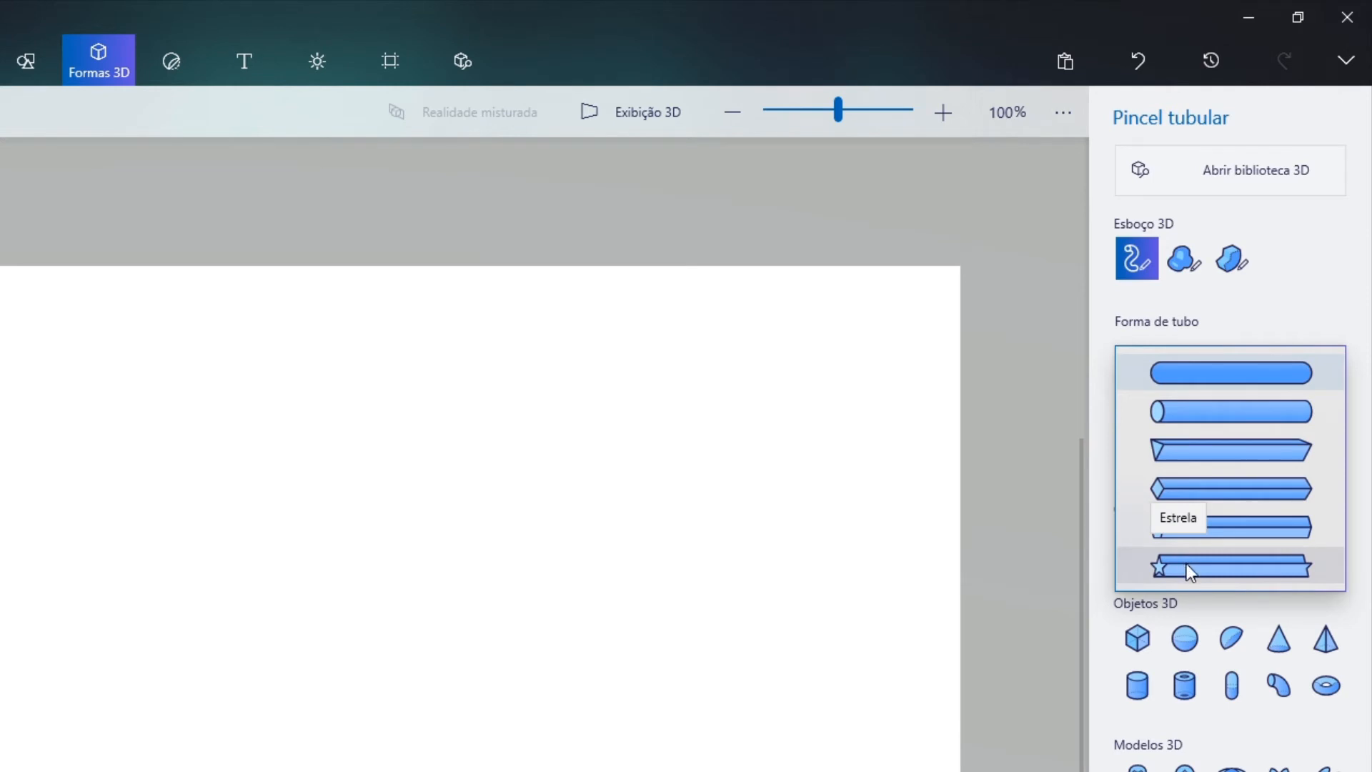
{"action": "left_click", "coordinate": [1277, 357]}
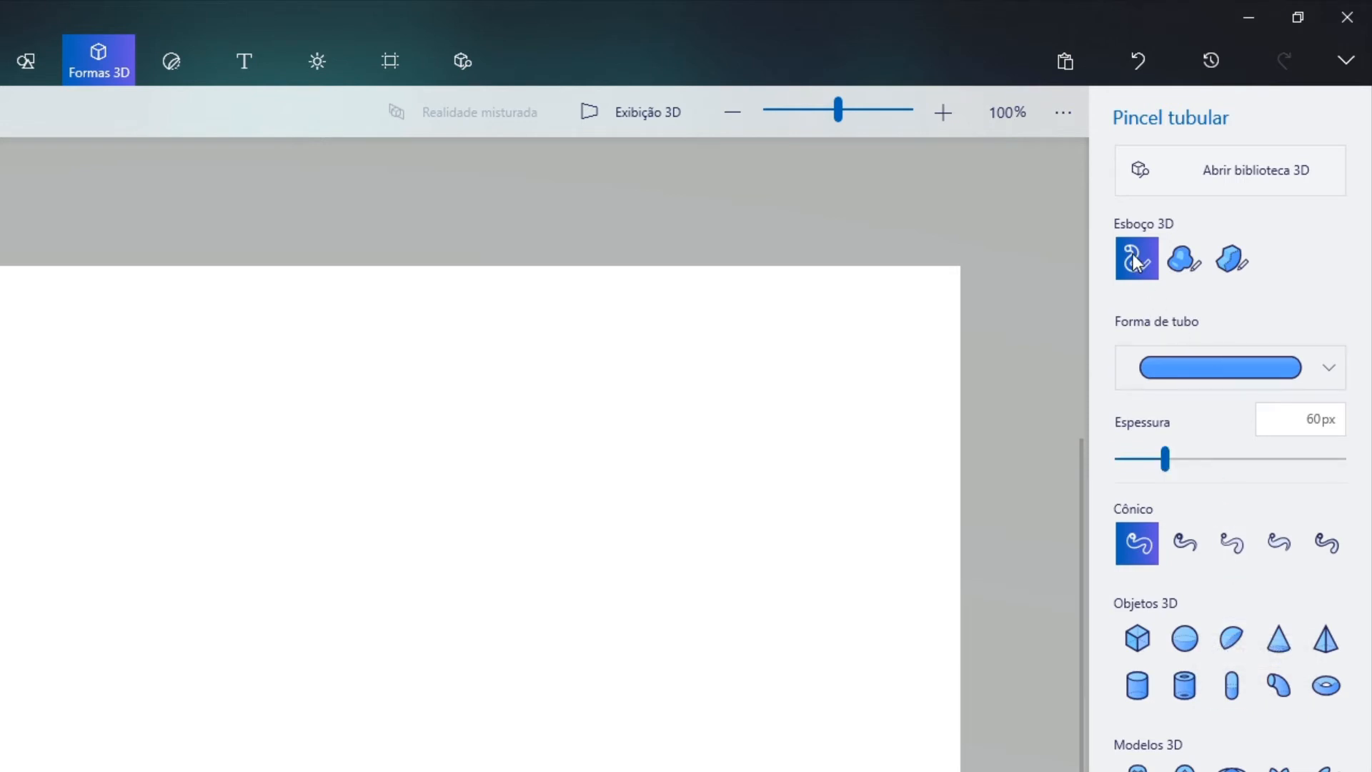
{"action": "left_click", "coordinate": [1186, 361]}
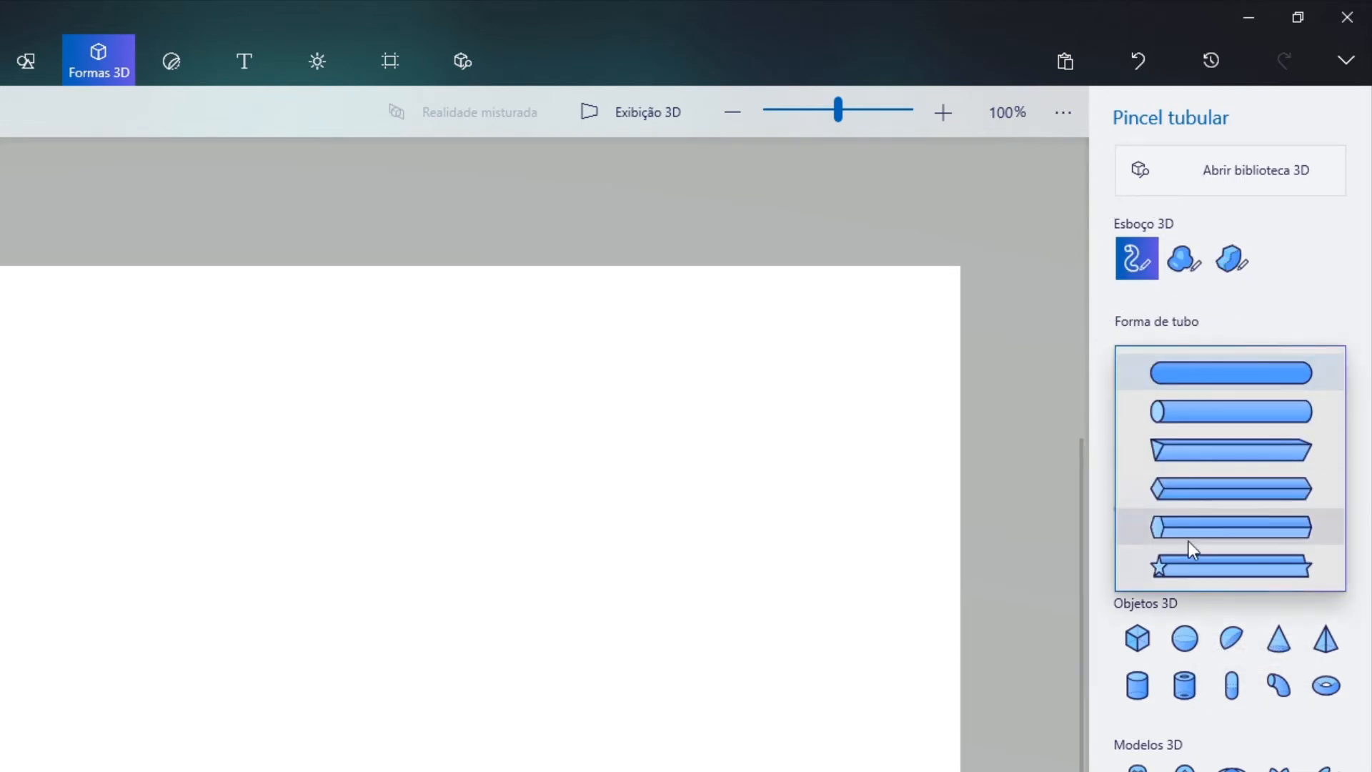
{"action": "left_click", "coordinate": [1184, 568]}
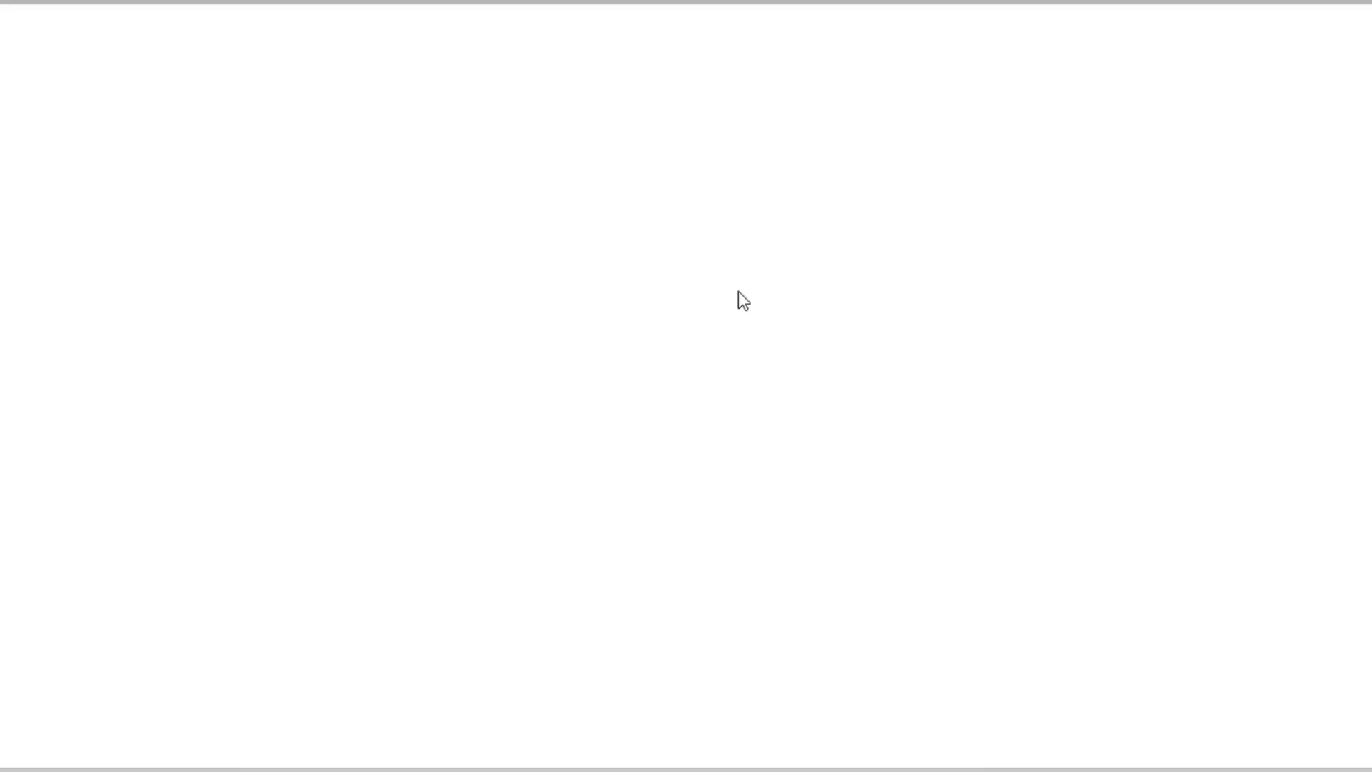
- Place a single star-profile tube on the canvas, turn it to face the front and enlarge it
{"action": "left_click", "coordinate": [744, 288]}
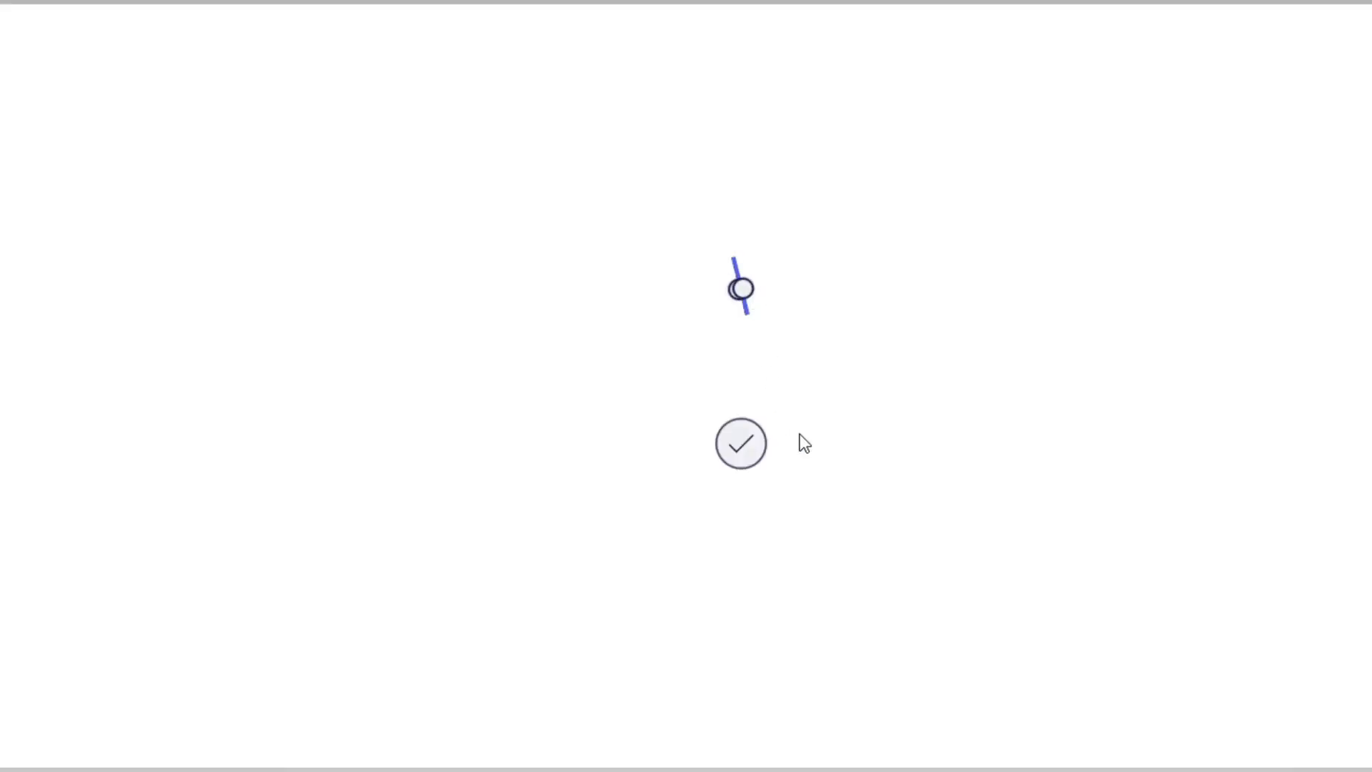
{"action": "left_click", "coordinate": [743, 445]}
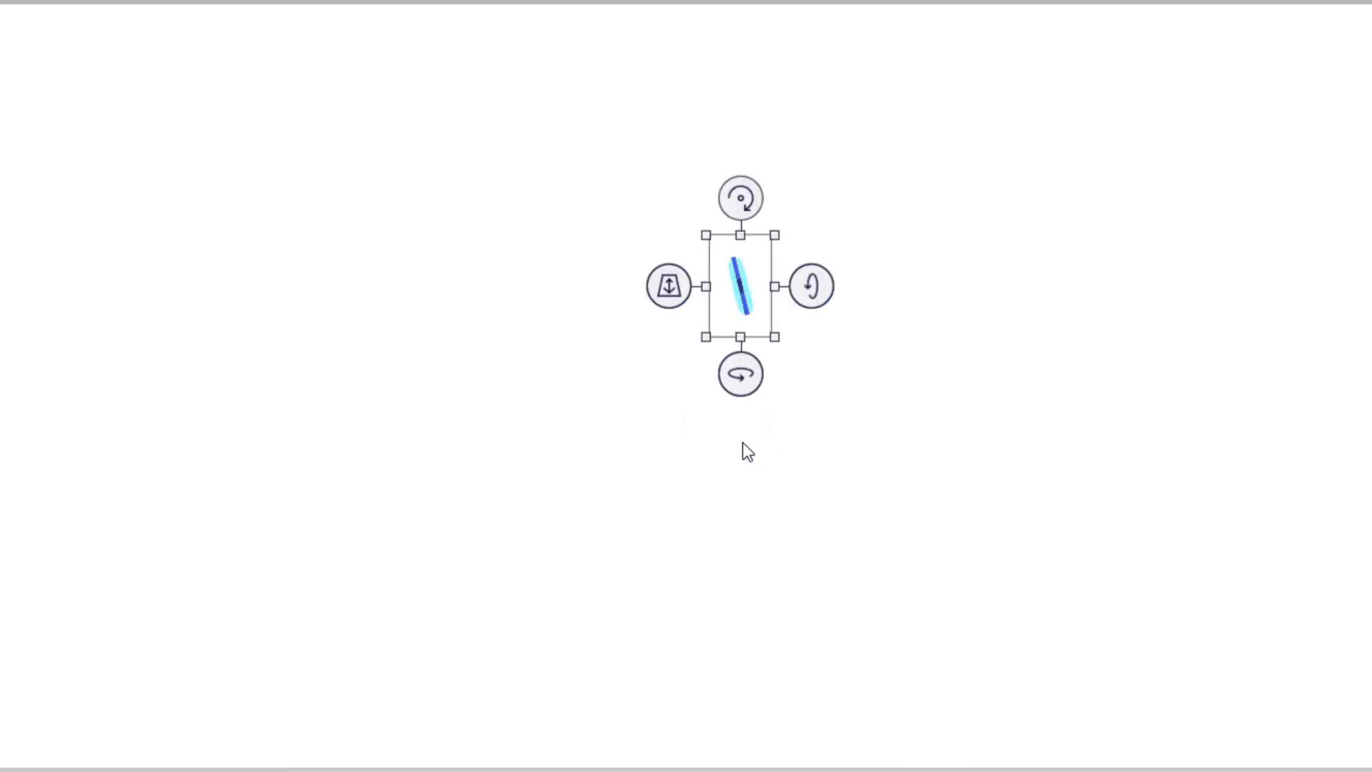
{"action": "left_click_drag", "start_coordinate": [741, 383], "coordinate": [758, 384]}
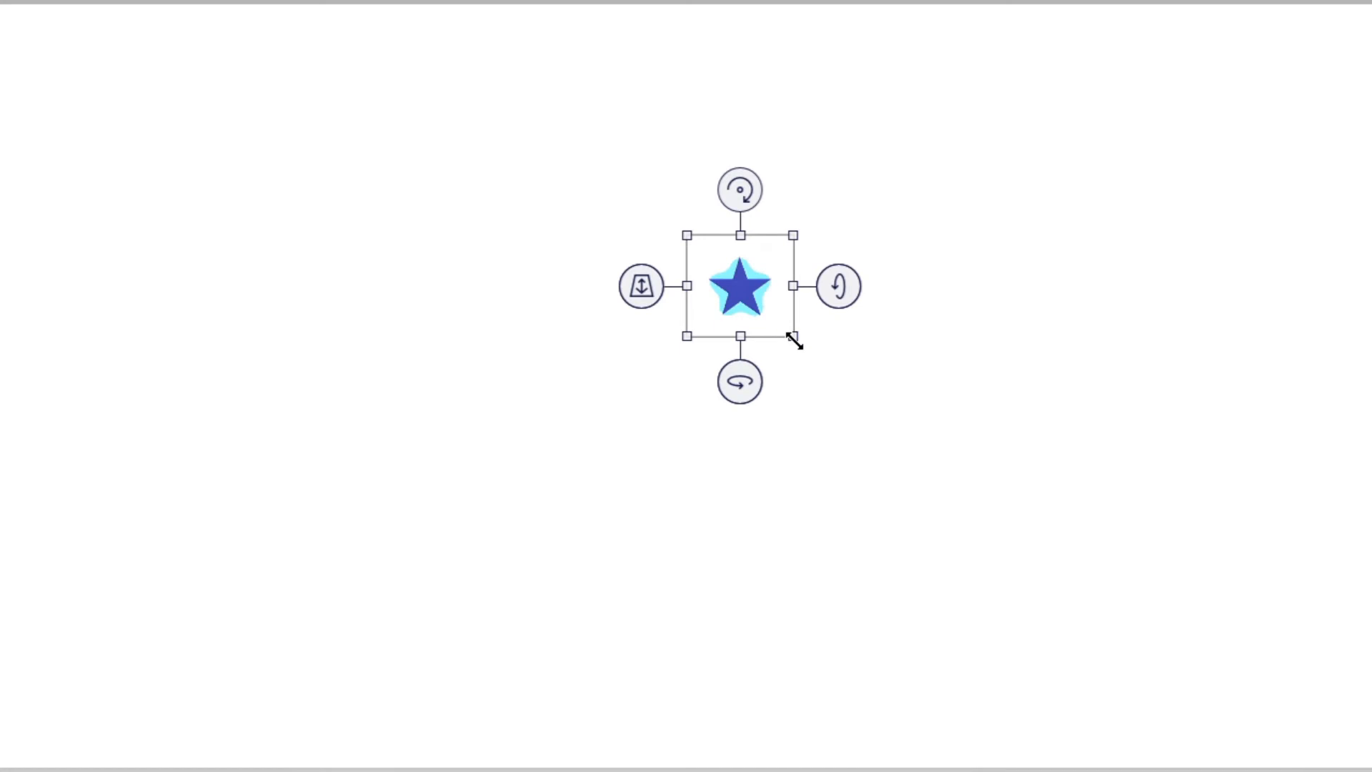
{"action": "left_click_drag", "start_coordinate": [793, 335], "coordinate": [990, 627]}
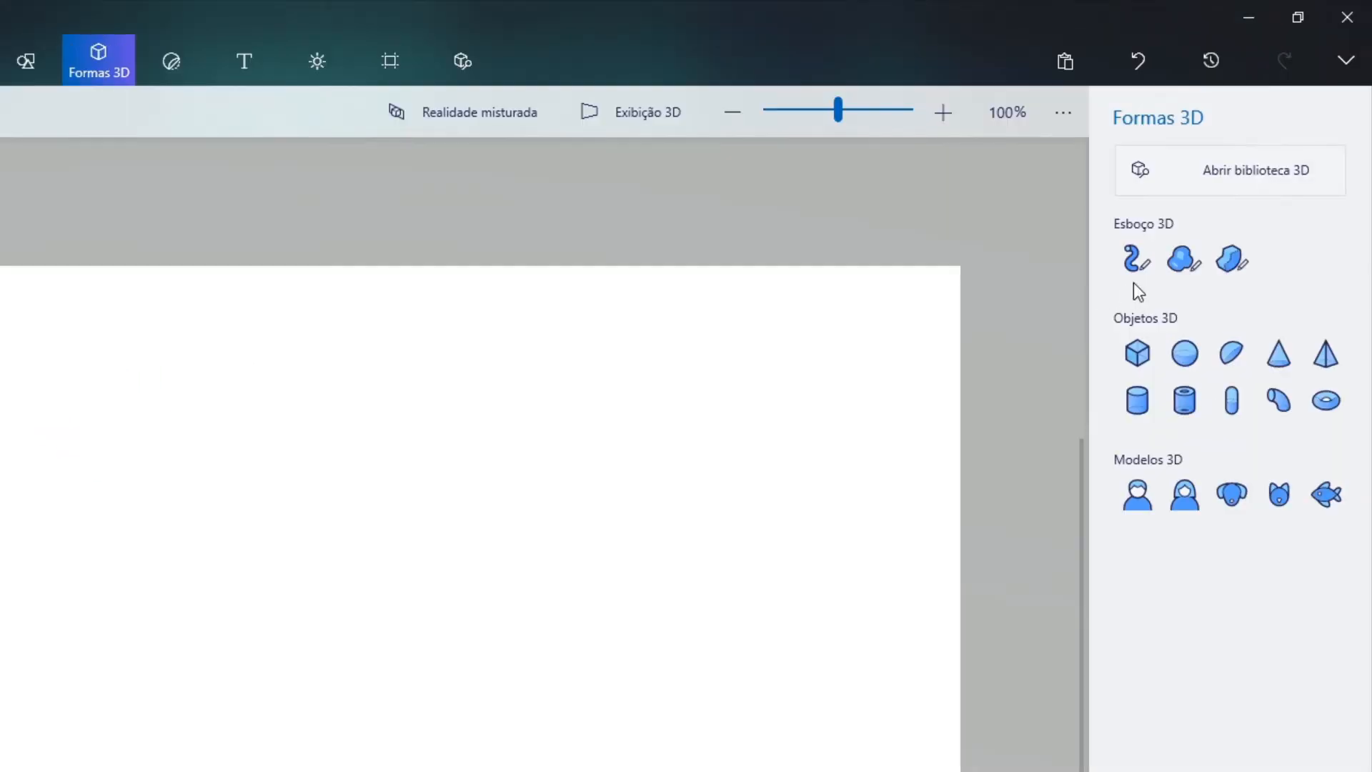
- Reactivate the tube brush, set its thickness to 75 px and choose the fourth taper style, with both ends narrowed
{"action": "left_click", "coordinate": [1136, 260]}
{"action": "left_click", "coordinate": [1136, 261]}
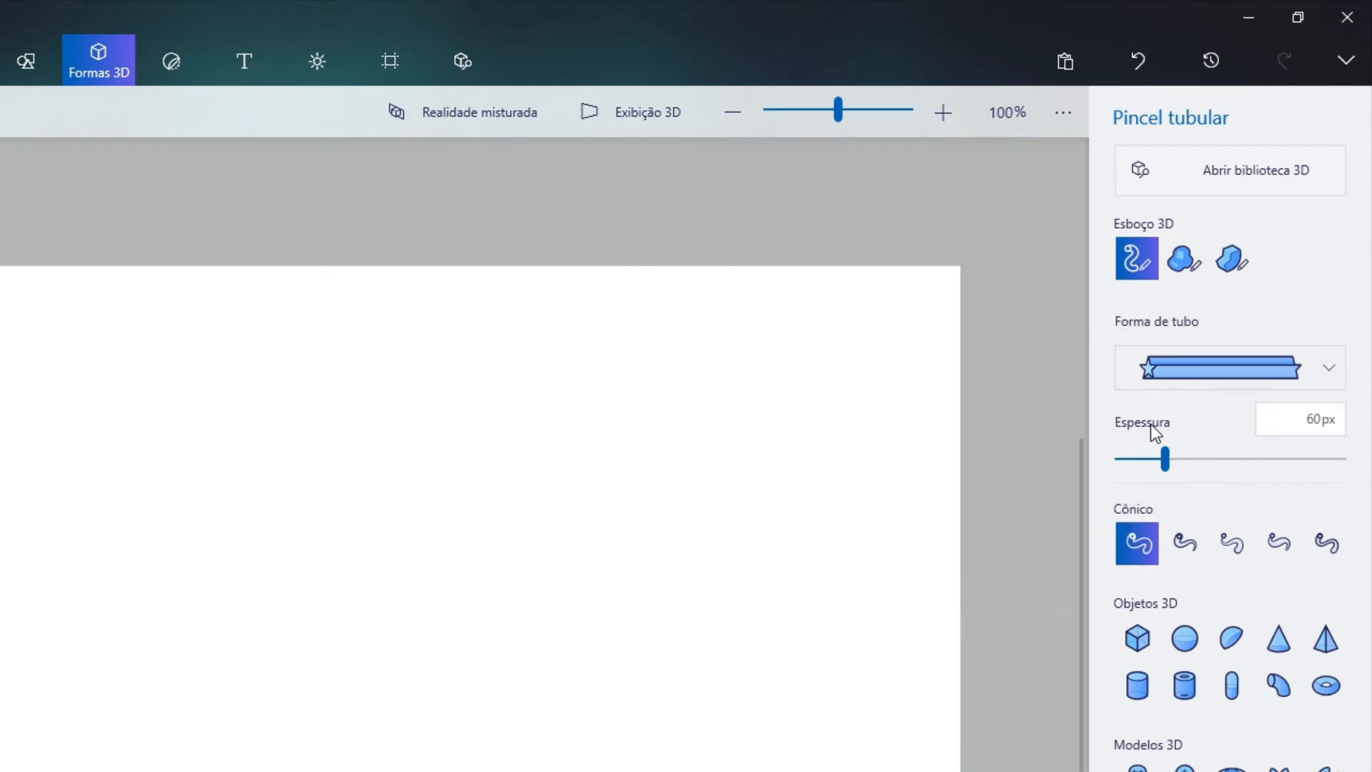
{"action": "mouse_move", "coordinate": [1164, 460]}
{"action": "left_mouse_down"}
{"action": "mouse_move", "coordinate": [1230, 461]}
{"action": "mouse_move", "coordinate": [1156, 459]}
{"action": "mouse_move", "coordinate": [1194, 460]}
{"action": "mouse_move", "coordinate": [1178, 459]}
{"action": "left_mouse_up"}
{"action": "left_click", "coordinate": [1290, 547]}
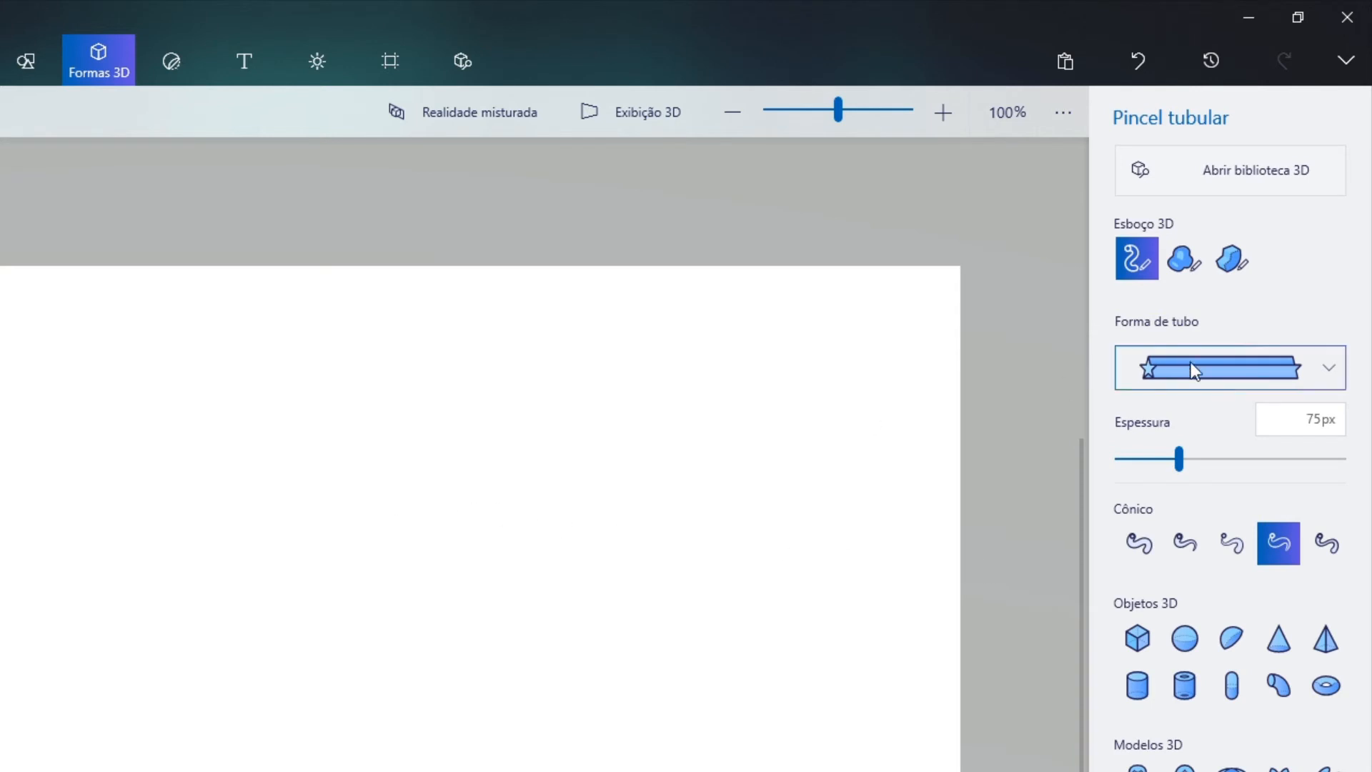
- Change the tube shape to the four-sided profile and draw an S-curved tube that dips and rises across the canvas
{"action": "left_click", "coordinate": [1330, 372]}
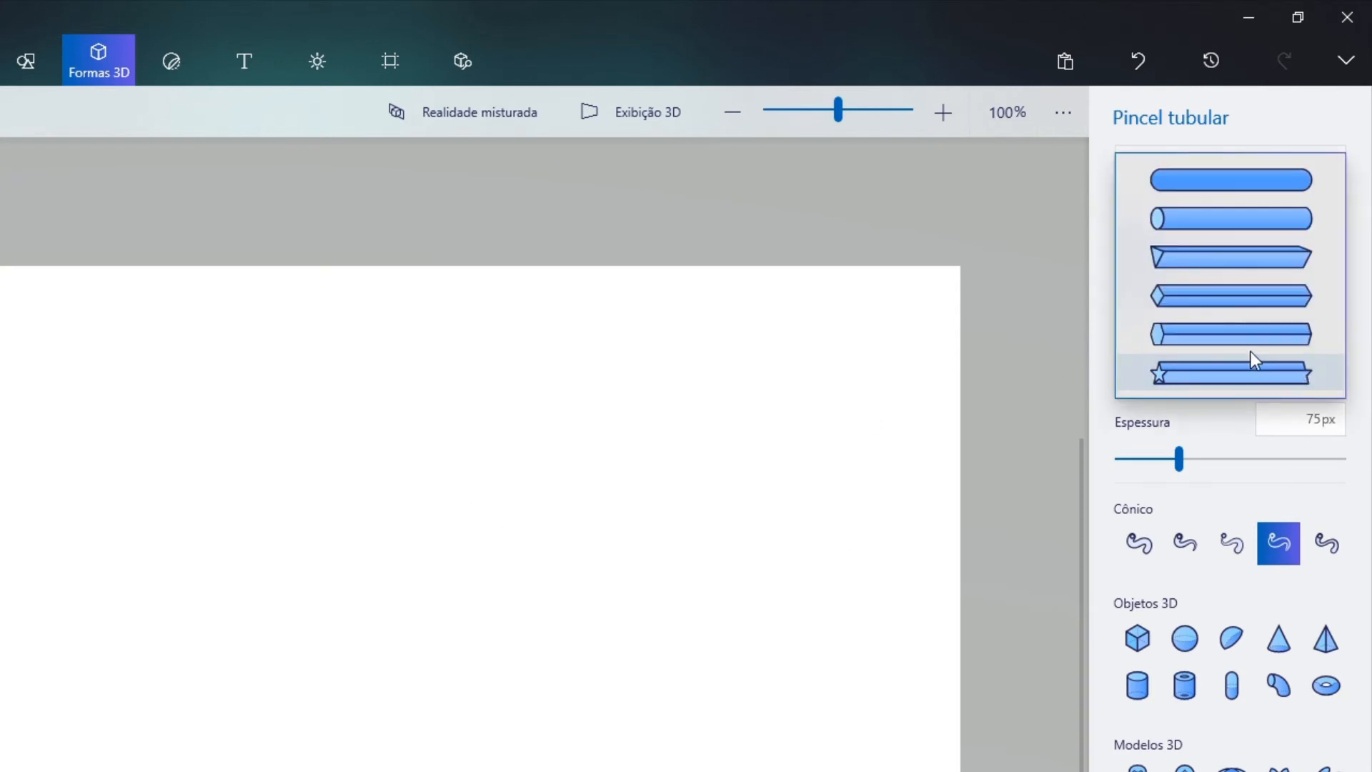
{"action": "left_click", "coordinate": [1177, 298]}
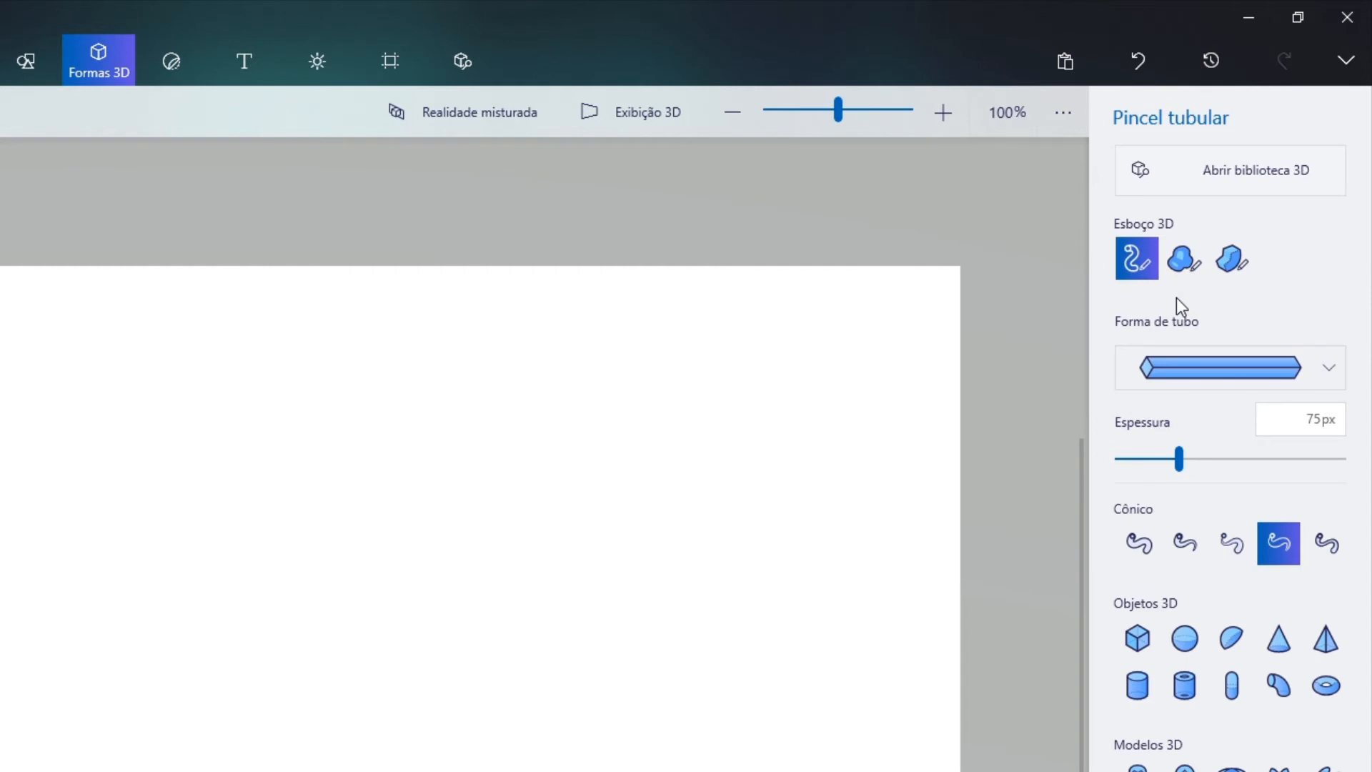
{"action": "left_click_drag", "start_coordinate": [61, 479], "coordinate": [61, 479]}
{"action": "mouse_move", "coordinate": [123, 527]}
{"action": "left_mouse_down"}
{"action": "mouse_move", "coordinate": [309, 640]}
{"action": "mouse_move", "coordinate": [453, 652]}
{"action": "mouse_move", "coordinate": [571, 593]}
{"action": "mouse_move", "coordinate": [628, 512]}
{"action": "mouse_move", "coordinate": [707, 465]}
{"action": "mouse_move", "coordinate": [796, 481]}
{"action": "mouse_move", "coordinate": [854, 547]}
{"action": "left_mouse_up"}
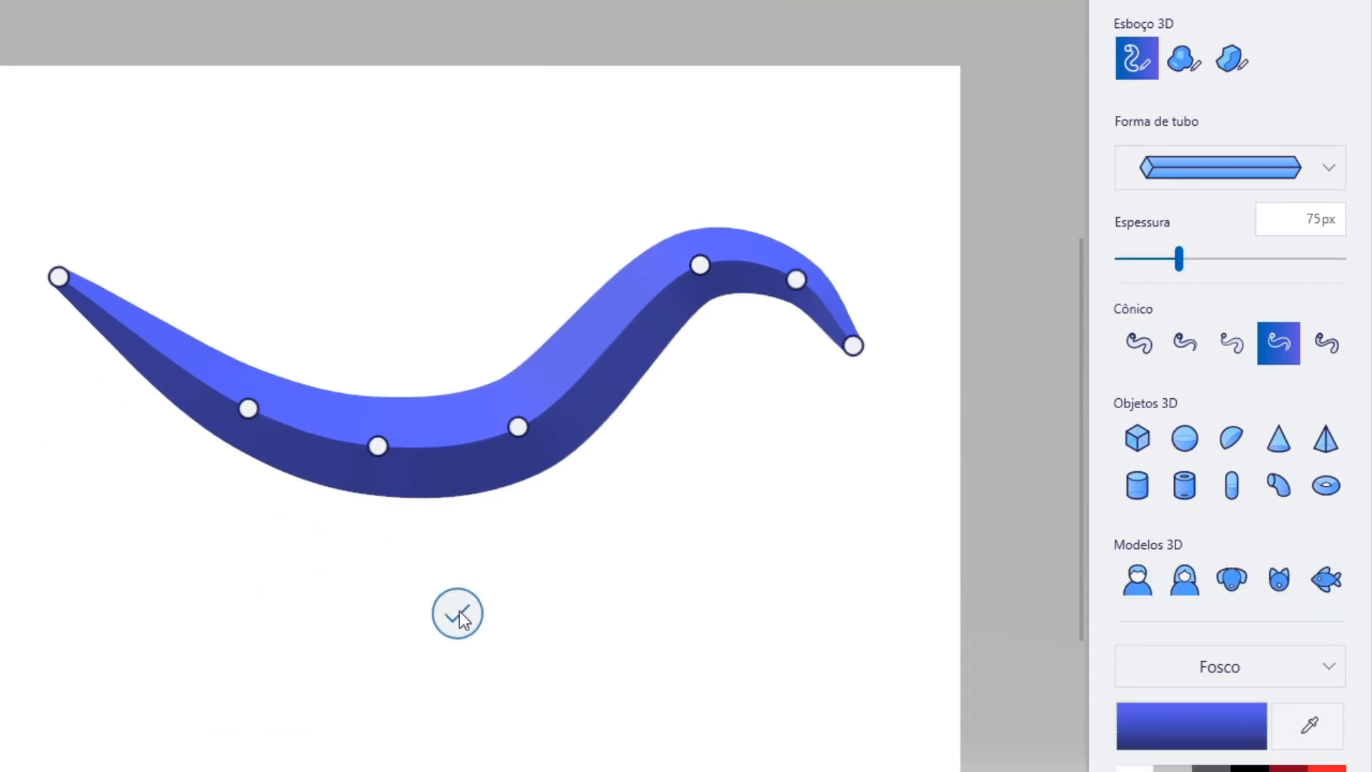
- Finish editing the S-curved tube and turn it slightly about its vertical and horizontal axes to reveal its four-sided profile
{"action": "left_click", "coordinate": [461, 619]}
{"action": "left_click_drag", "start_coordinate": [465, 568], "coordinate": [671, 589]}
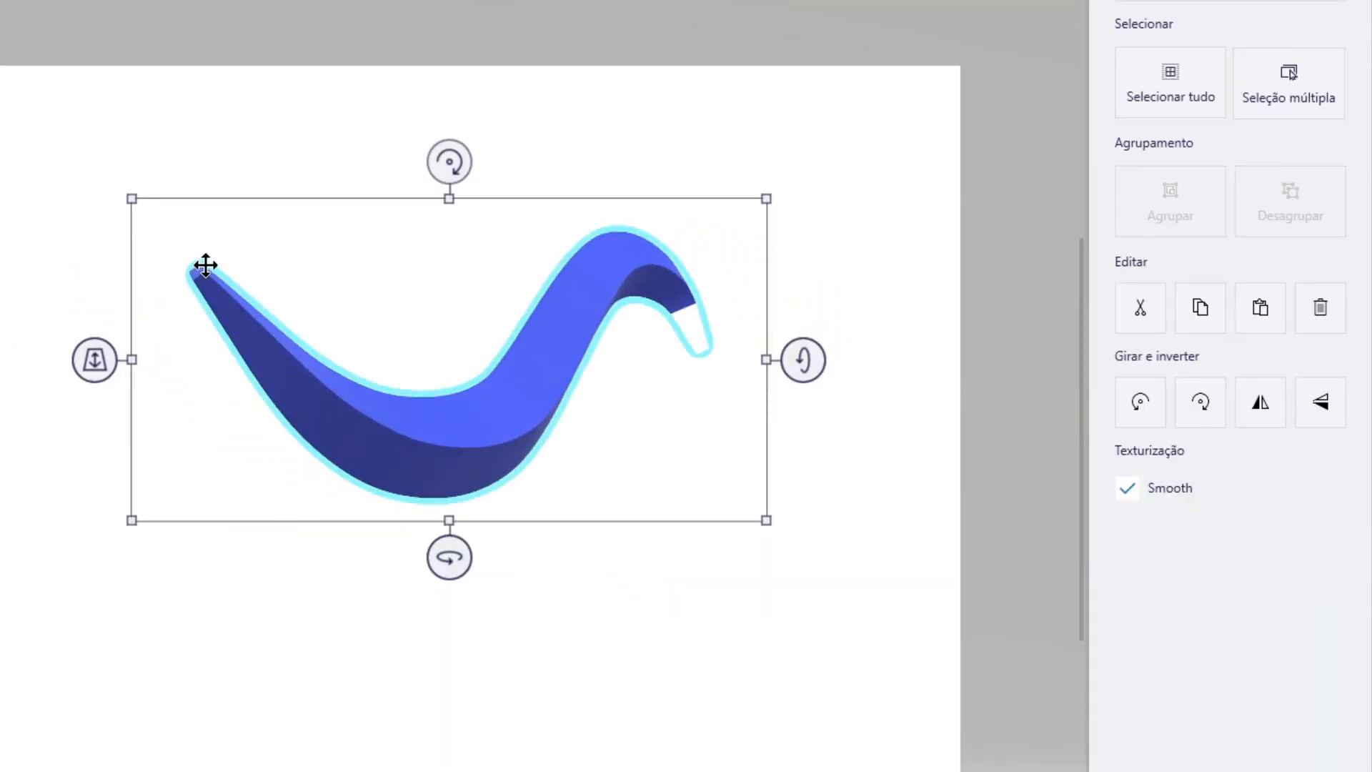
{"action": "scroll", "coordinate": [205, 266], "scroll_direction": "up", "scroll_amount": 3}
{"action": "scroll", "coordinate": [563, 358], "scroll_direction": "down", "scroll_amount": 1}
{"action": "scroll", "coordinate": [564, 357], "scroll_direction": "down", "scroll_amount": 1}
{"action": "scroll", "coordinate": [601, 367], "scroll_direction": "down", "scroll_amount": 1}
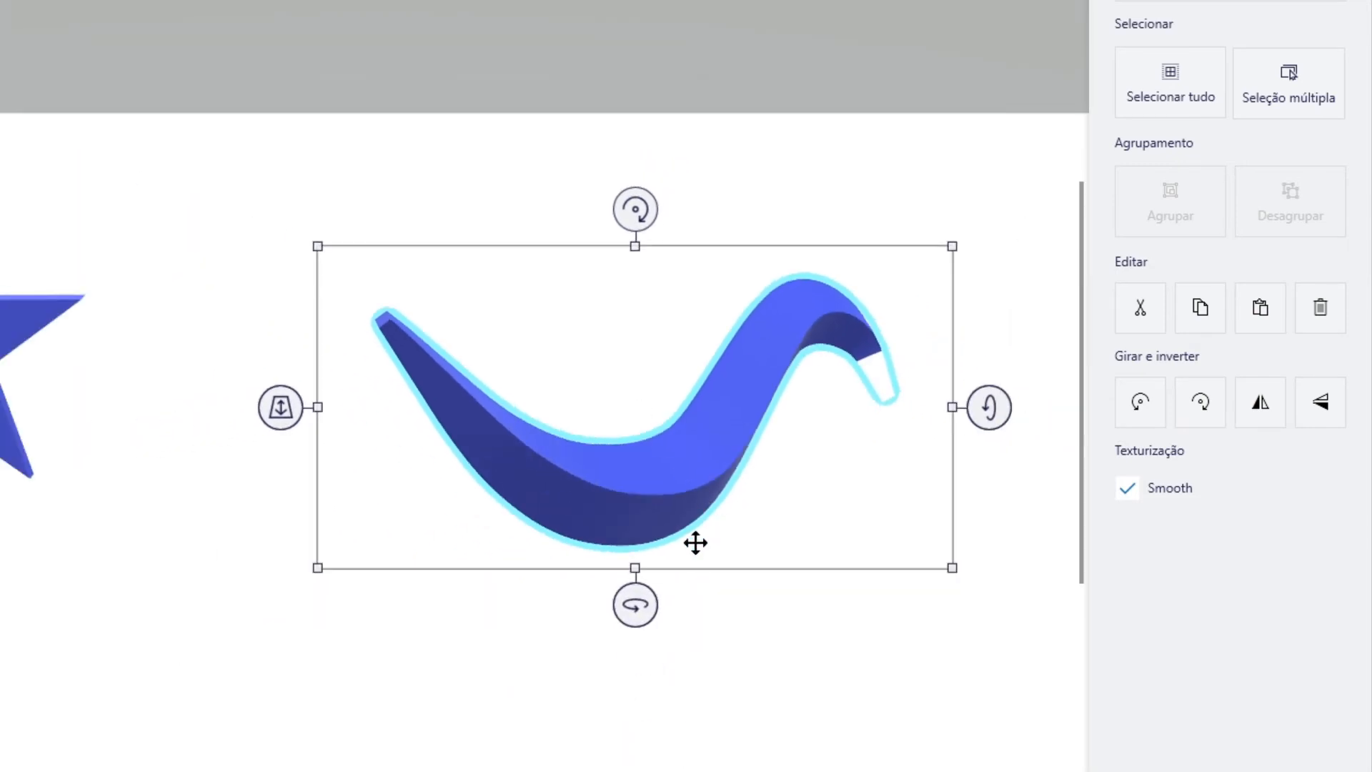
{"action": "left_click_drag", "start_coordinate": [637, 603], "coordinate": [633, 604]}
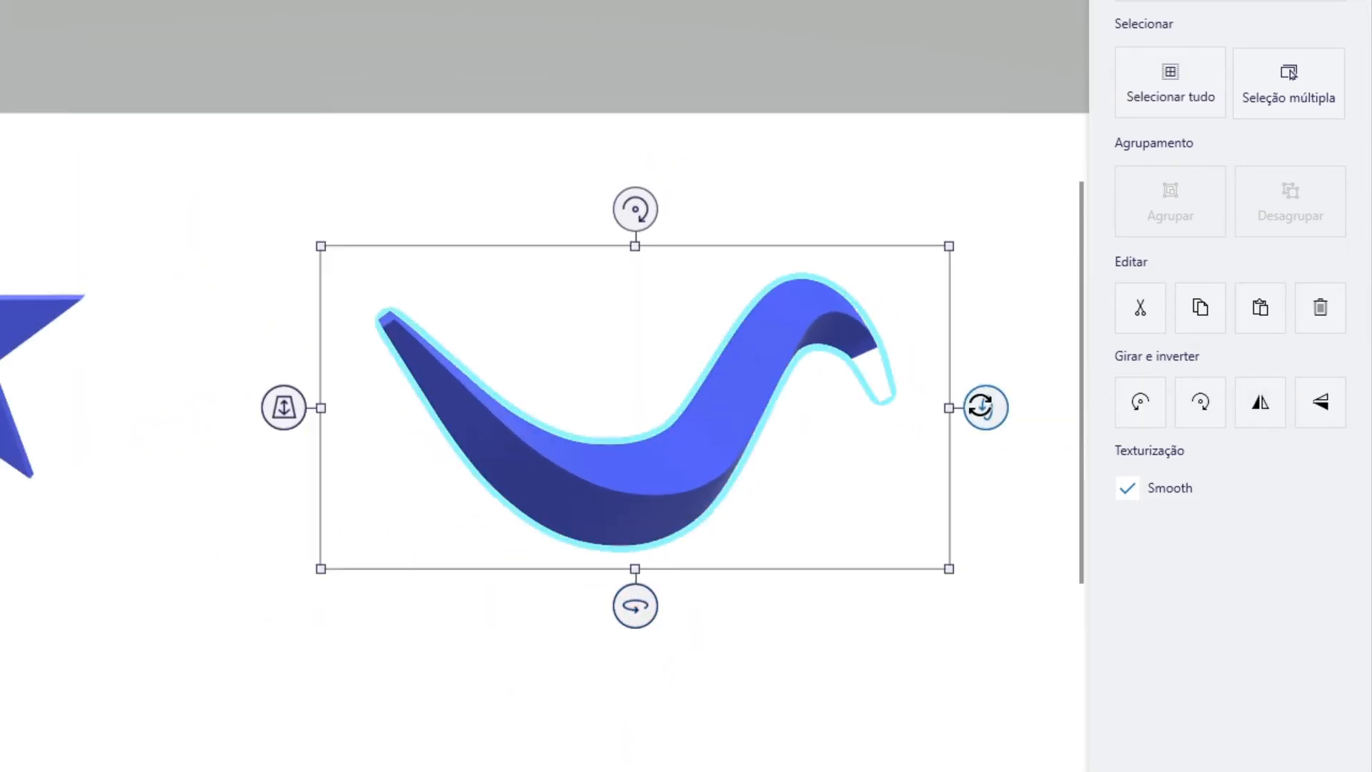
{"action": "mouse_move", "coordinate": [283, 409]}
{"action": "left_mouse_down"}
{"action": "mouse_move", "coordinate": [281, 543]}
{"action": "mouse_move", "coordinate": [283, 414]}
{"action": "left_mouse_up"}
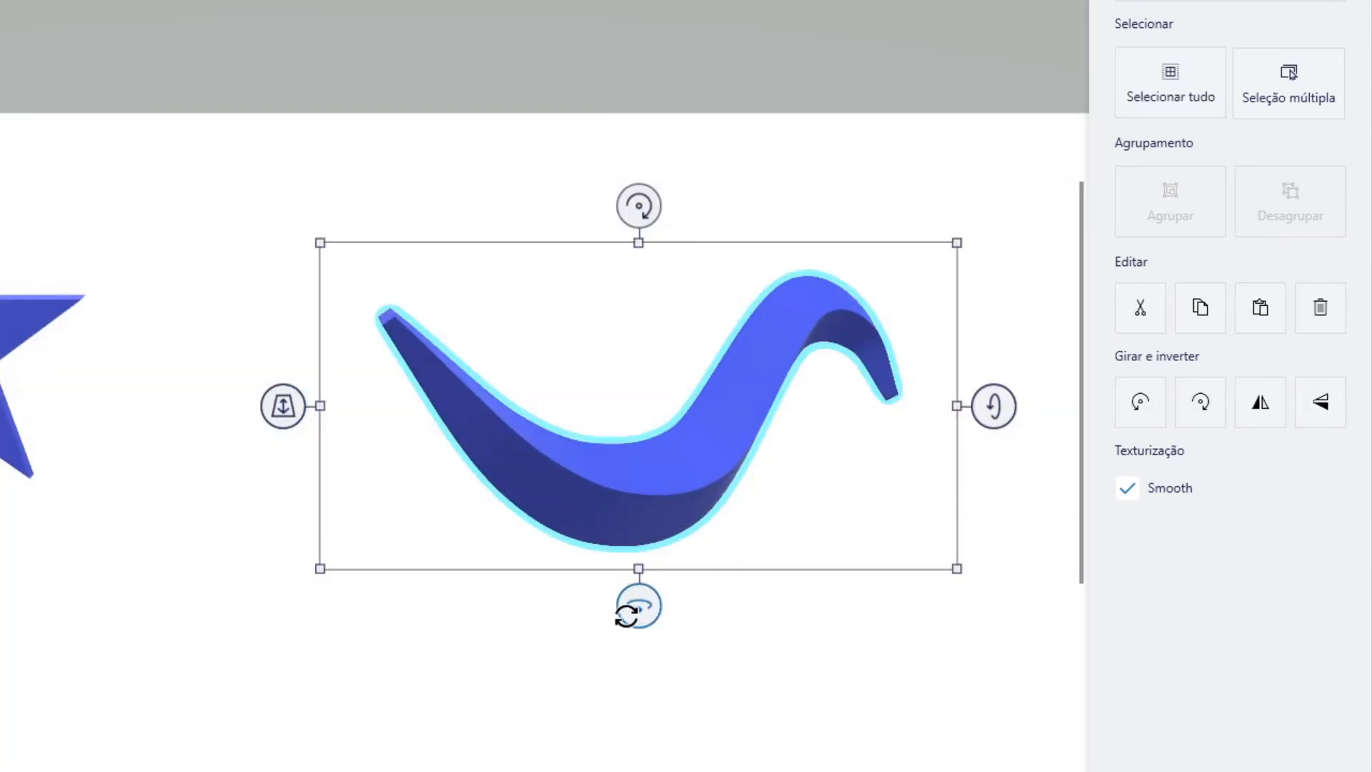
{"action": "left_click_drag", "start_coordinate": [633, 608], "coordinate": [643, 607]}
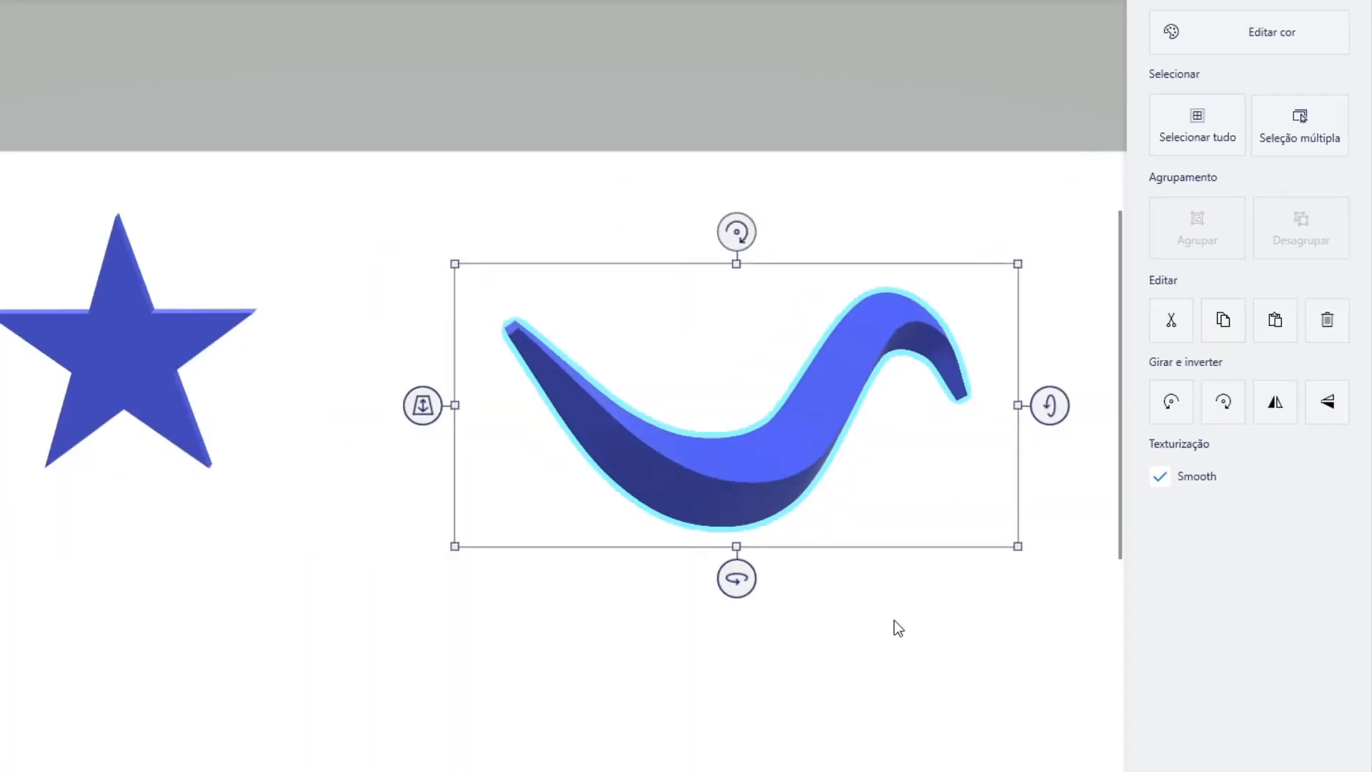
- Move the S-curved tube closer to the star and deselect it
{"action": "left_click", "coordinate": [967, 548]}
{"action": "left_click", "coordinate": [865, 309]}
{"action": "left_click_drag", "start_coordinate": [865, 309], "coordinate": [389, 346]}
{"action": "left_click", "coordinate": [529, 560]}
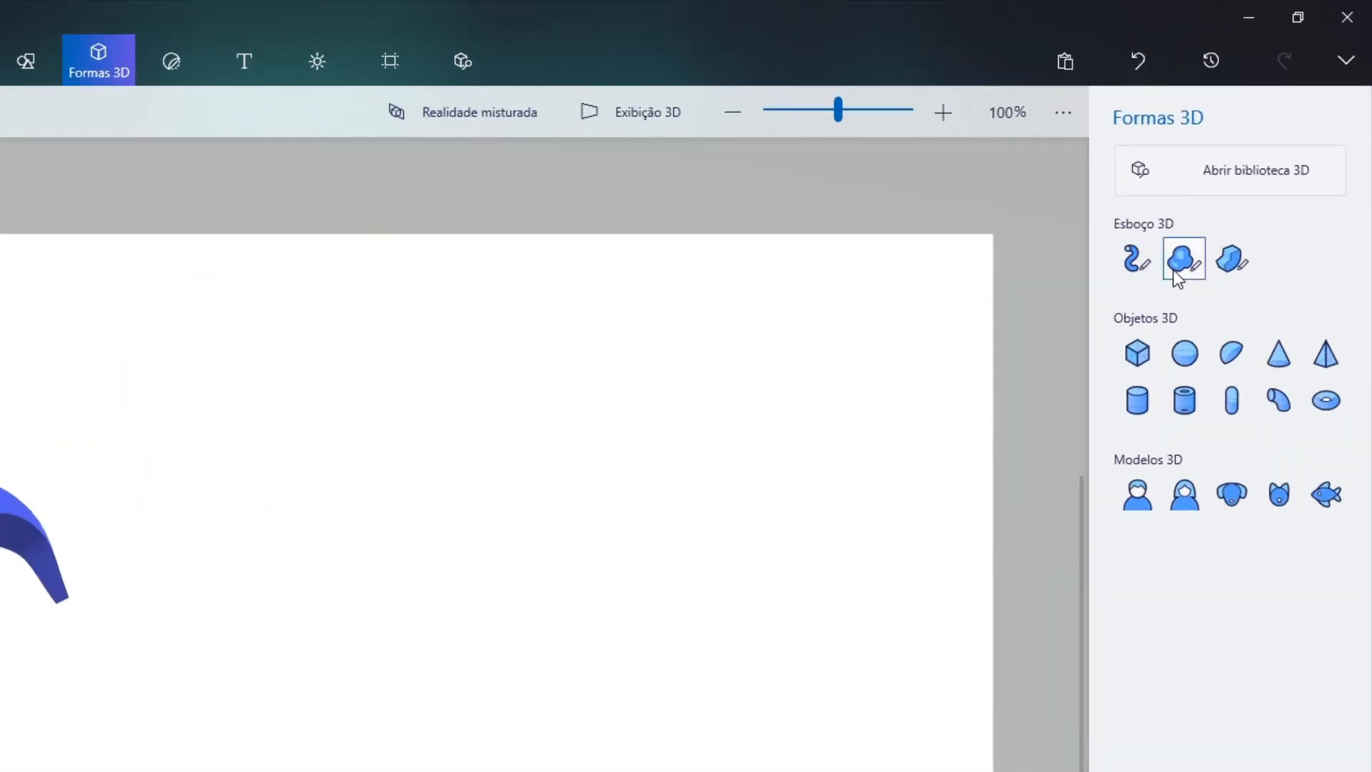
- Draw a closed freehand boot outline with the soft edge (Borda suave) 3D doodle on the empty part of the canvas
{"action": "left_click", "coordinate": [1244, 179]}
{"action": "left_click", "coordinate": [1230, 258]}
{"action": "left_click", "coordinate": [1180, 261]}
{"action": "left_click", "coordinate": [1180, 262]}
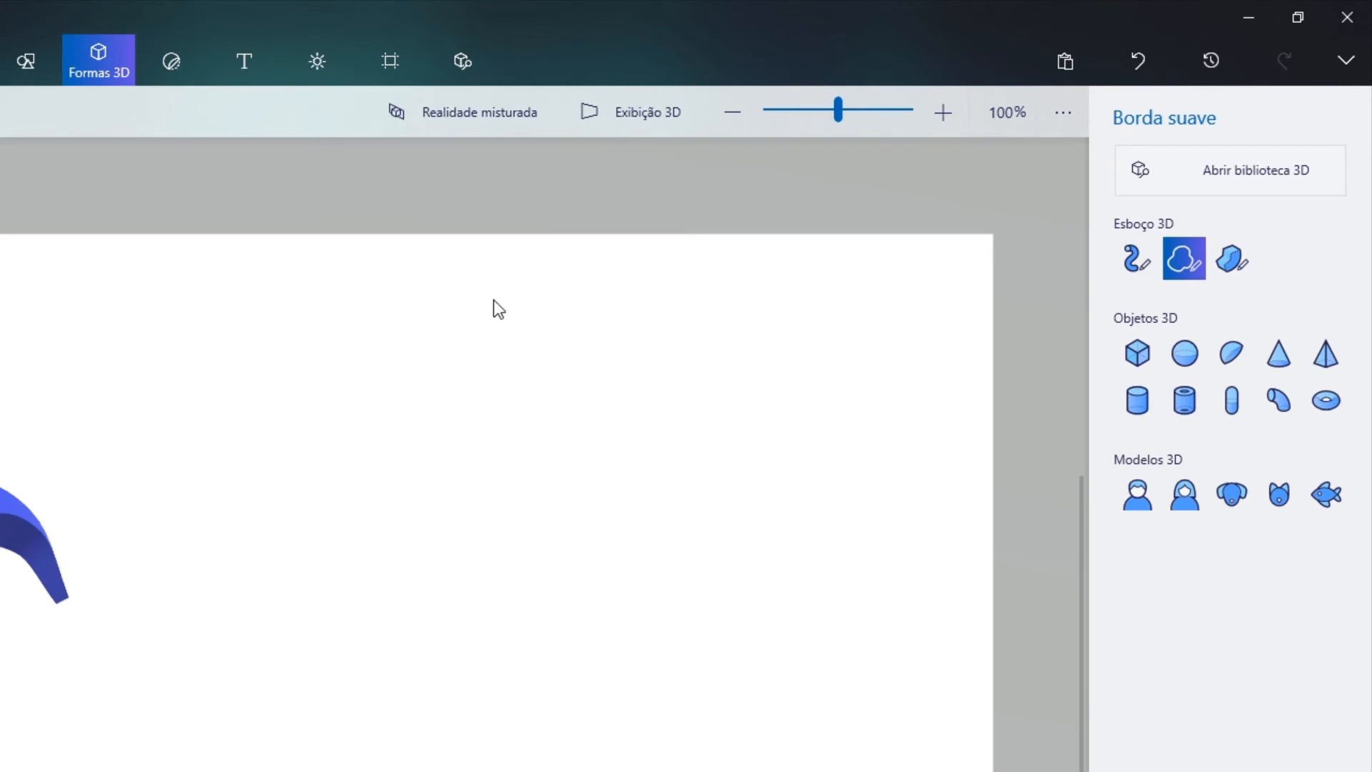
{"action": "left_click_drag", "start_coordinate": [493, 299], "coordinate": [609, 292]}
{"action": "left_click_drag", "start_coordinate": [620, 409], "coordinate": [636, 456]}
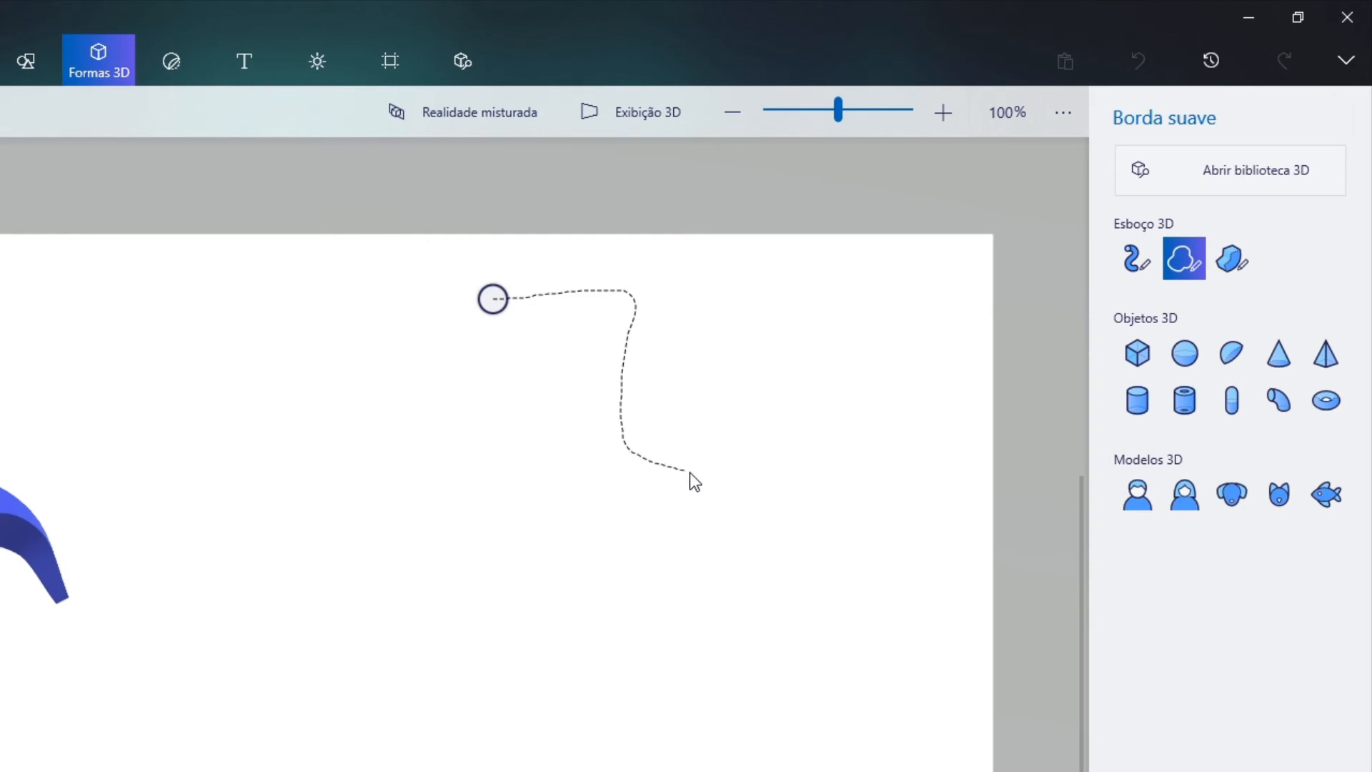
{"action": "mouse_move", "coordinate": [567, 569]}
{"action": "left_mouse_down"}
{"action": "mouse_move", "coordinate": [505, 563]}
{"action": "mouse_move", "coordinate": [483, 499]}
{"action": "mouse_move", "coordinate": [503, 415]}
{"action": "left_mouse_up"}
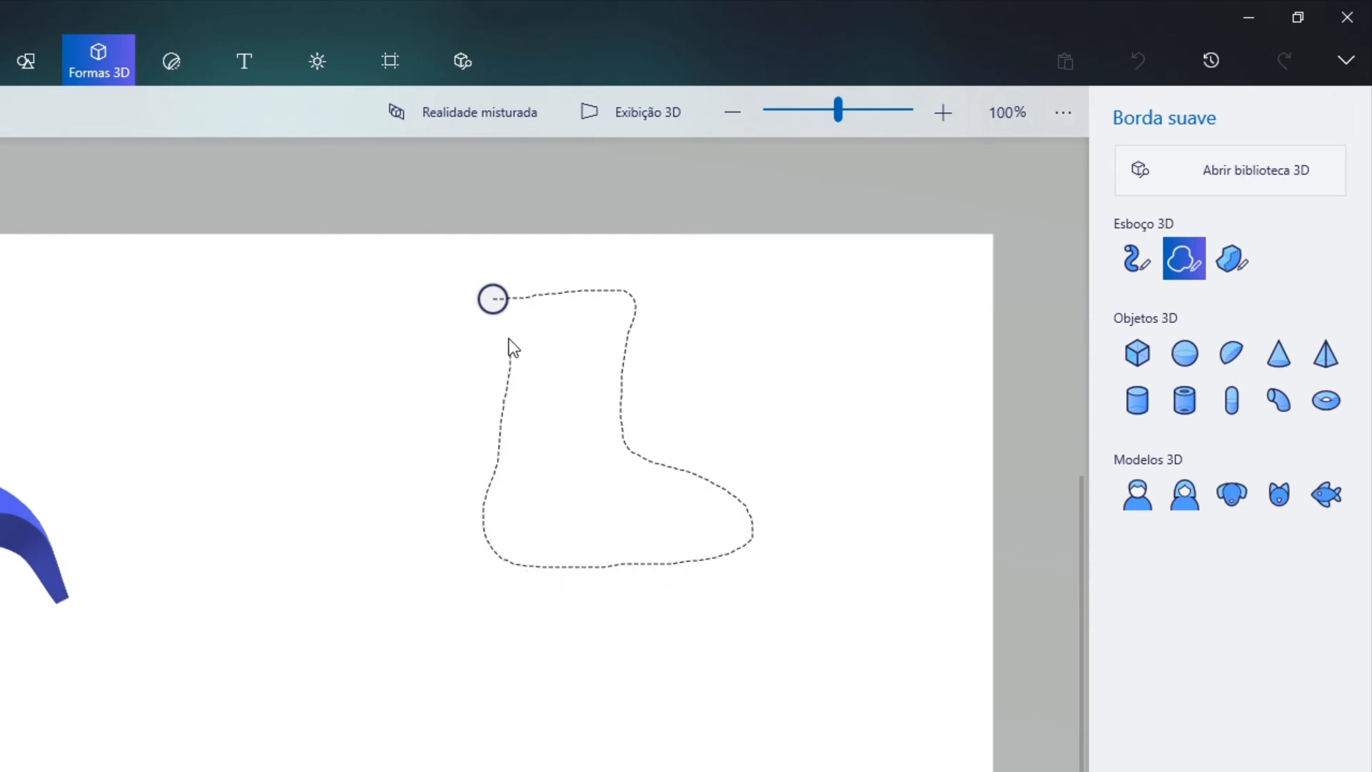
{"action": "left_click", "coordinate": [494, 300]}
{"action": "left_click", "coordinate": [494, 300]}
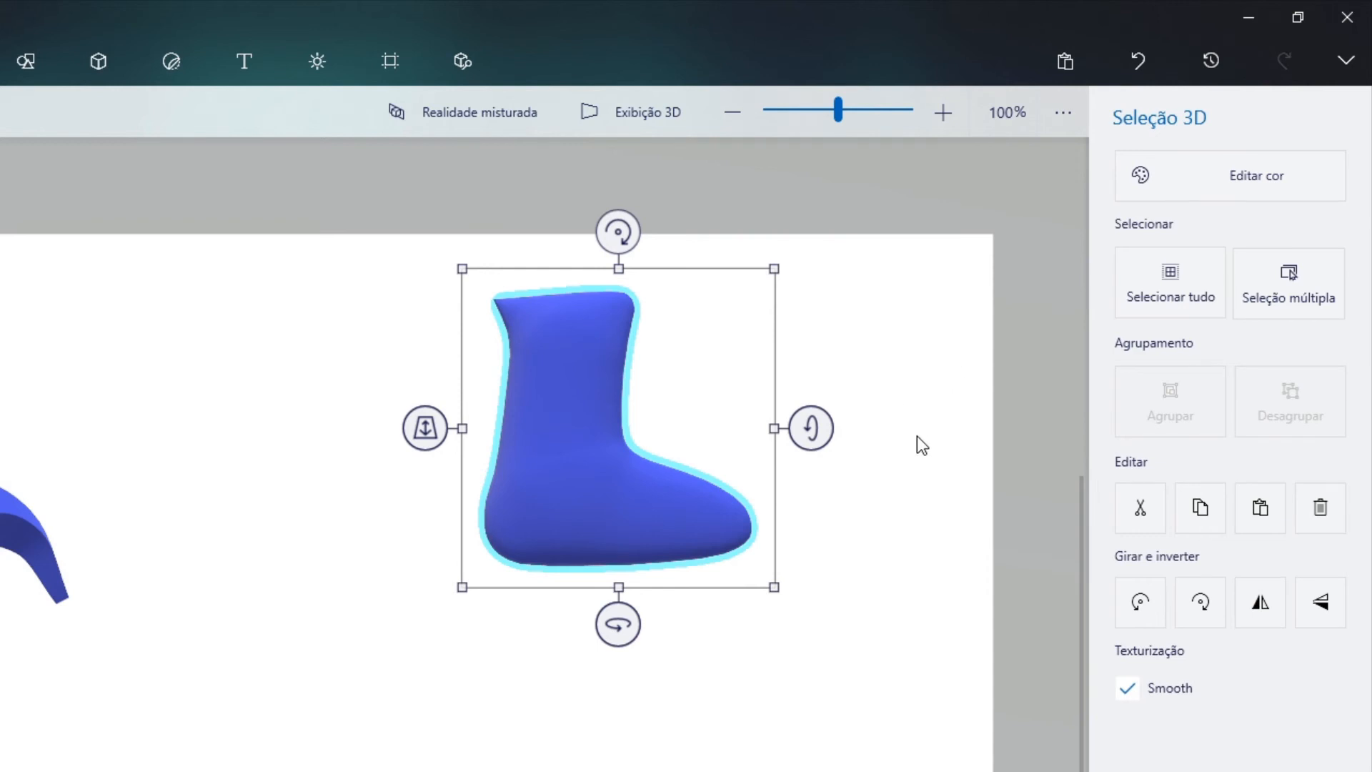
- Move the soft-edged boot toward the S-curved tube and turn it about its vertical axis until it is seen edge-on
{"action": "left_click_drag", "start_coordinate": [621, 490], "coordinate": [350, 492]}
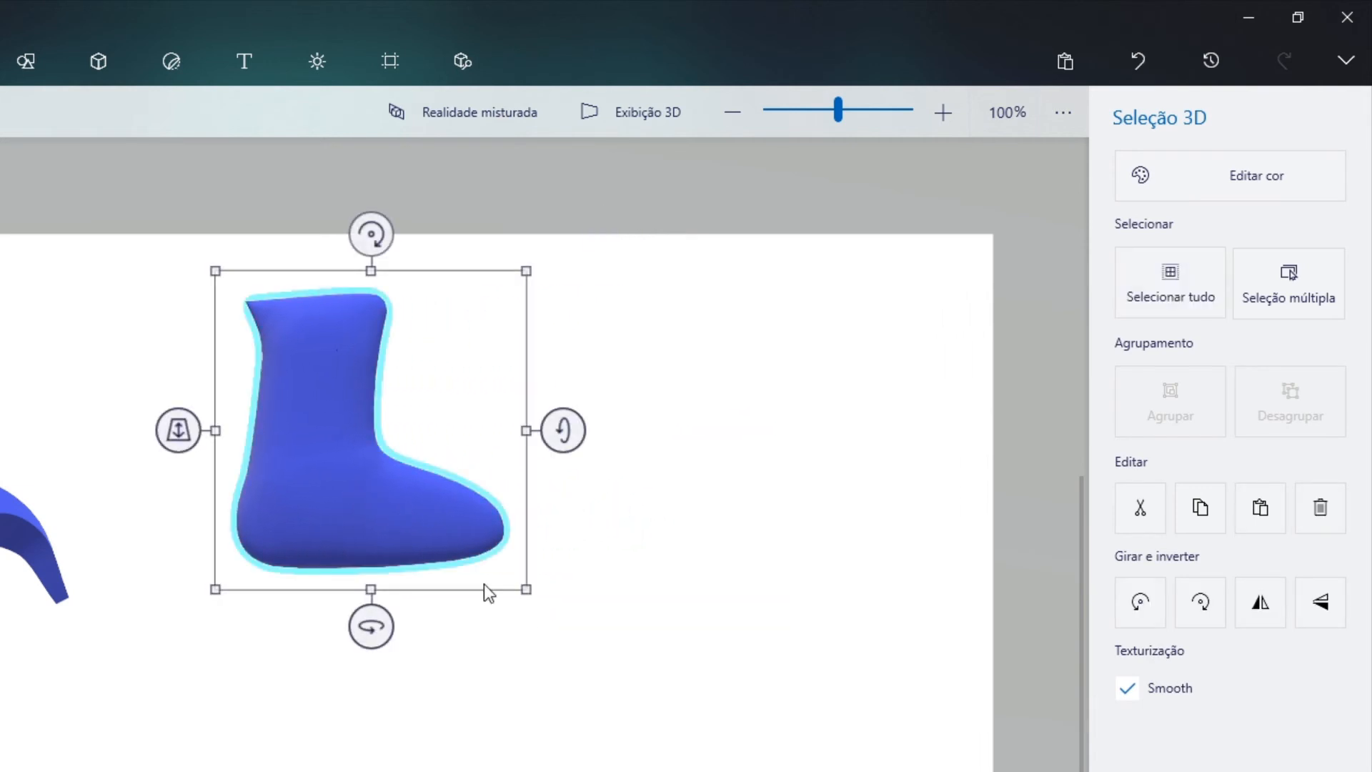
{"action": "left_click_drag", "start_coordinate": [371, 625], "coordinate": [250, 627]}
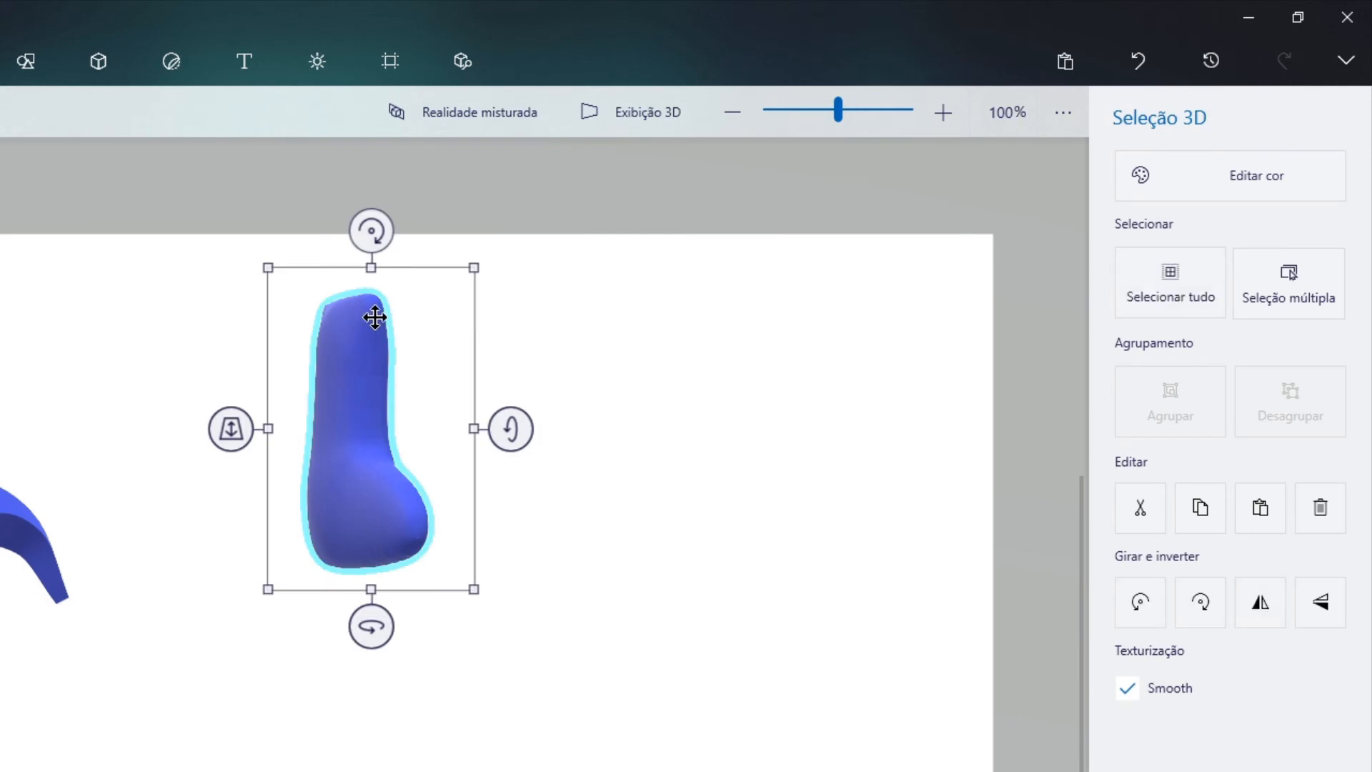
{"action": "left_click_drag", "start_coordinate": [371, 626], "coordinate": [286, 620]}
{"action": "mouse_move", "coordinate": [465, 429]}
{"action": "left_mouse_down"}
{"action": "mouse_move", "coordinate": [465, 475]}
{"action": "mouse_move", "coordinate": [464, 430]}
{"action": "left_mouse_up"}
- Turn the soft-edged boot until its toe points right in a tilted side view, and deselect it
{"action": "scroll", "coordinate": [370, 391], "scroll_direction": "up", "scroll_amount": 2}
{"action": "scroll", "coordinate": [371, 392], "scroll_direction": "up", "scroll_amount": 1}
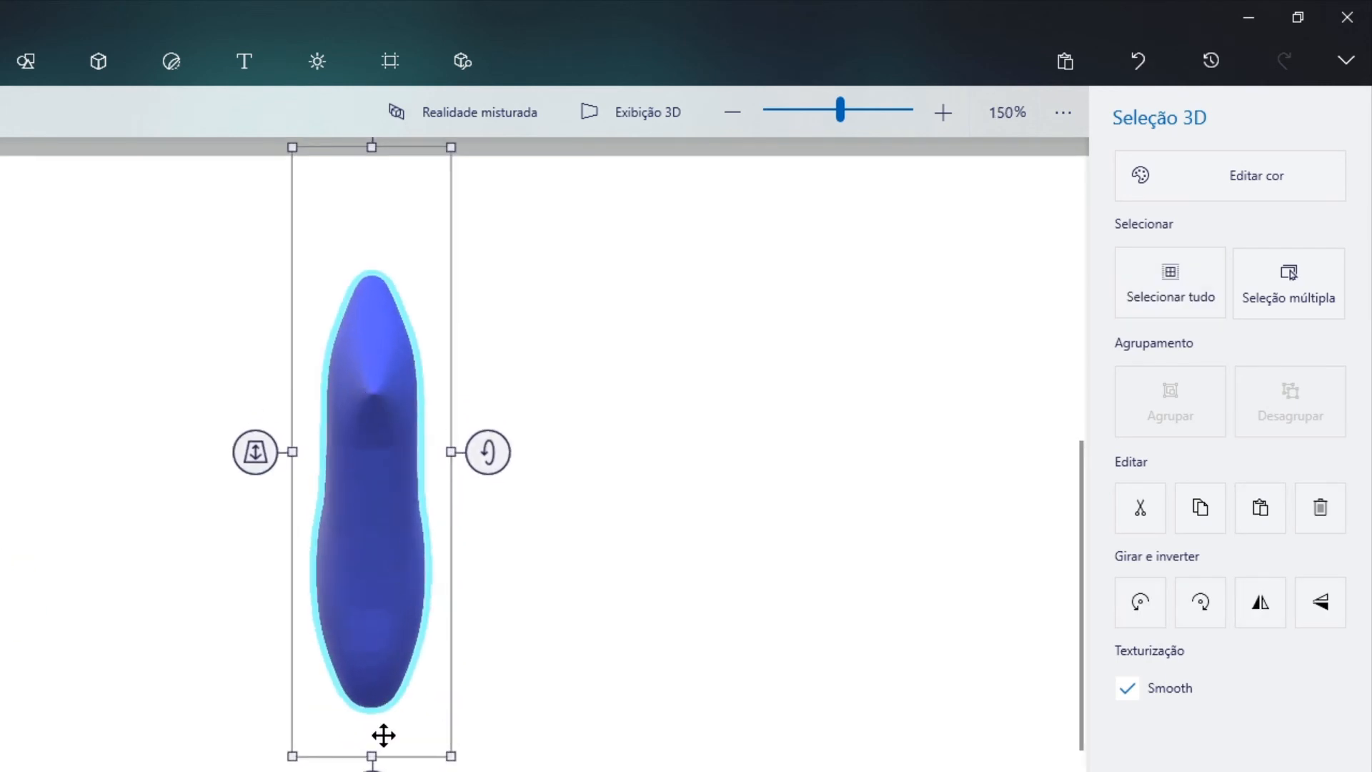
{"action": "left_click_drag", "start_coordinate": [383, 732], "coordinate": [459, 736]}
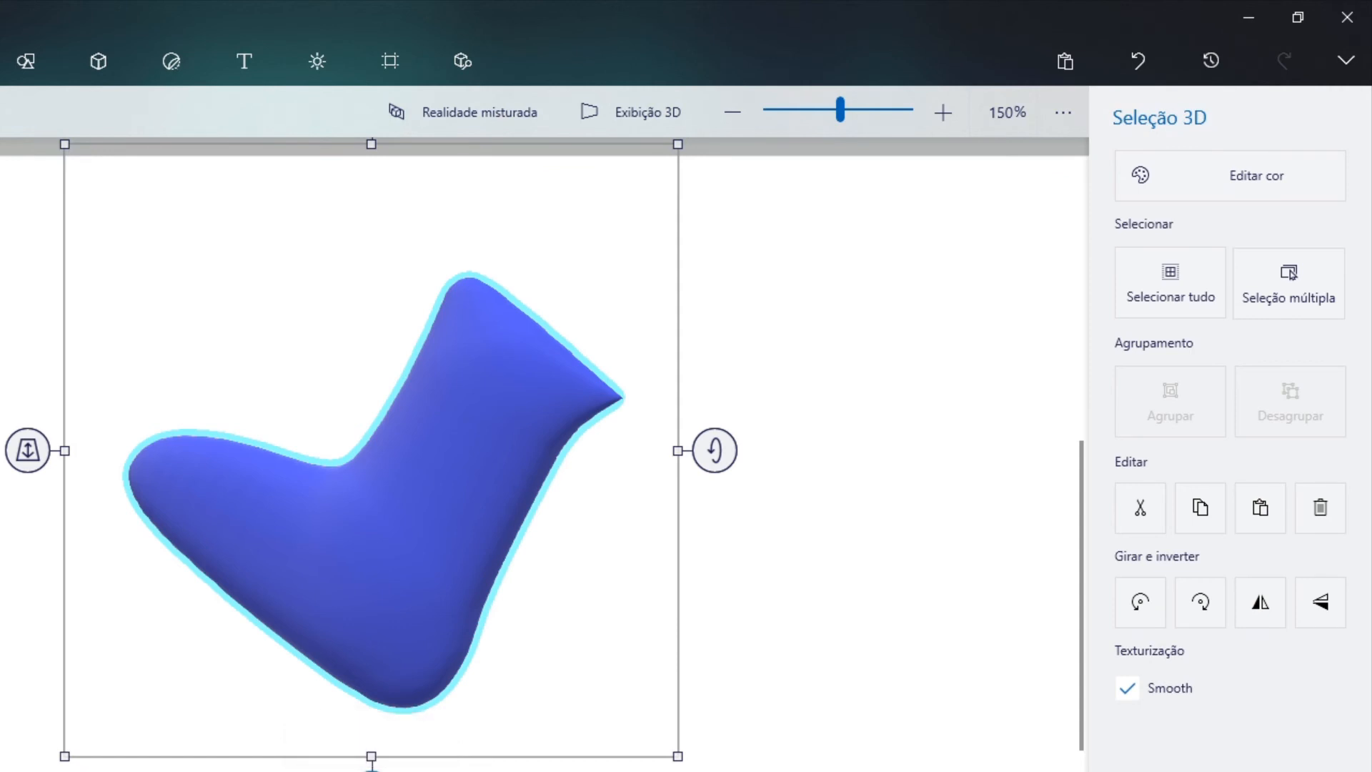
{"action": "left_click_drag", "start_coordinate": [372, 770], "coordinate": [933, 768]}
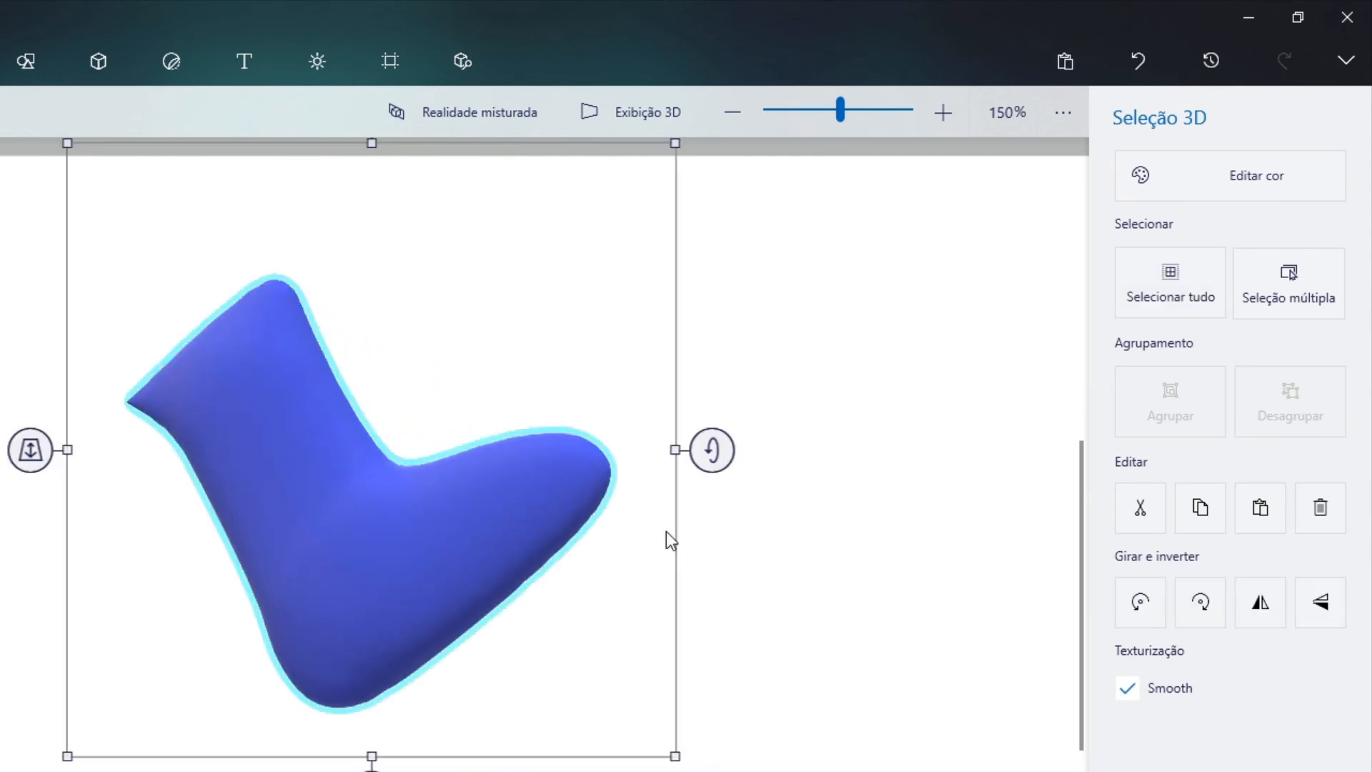
{"action": "scroll", "coordinate": [666, 530], "scroll_direction": "down", "scroll_amount": 3, "text": "ctrl"}
{"action": "scroll", "coordinate": [666, 531], "scroll_direction": "up", "scroll_amount": 1, "text": "ctrl"}
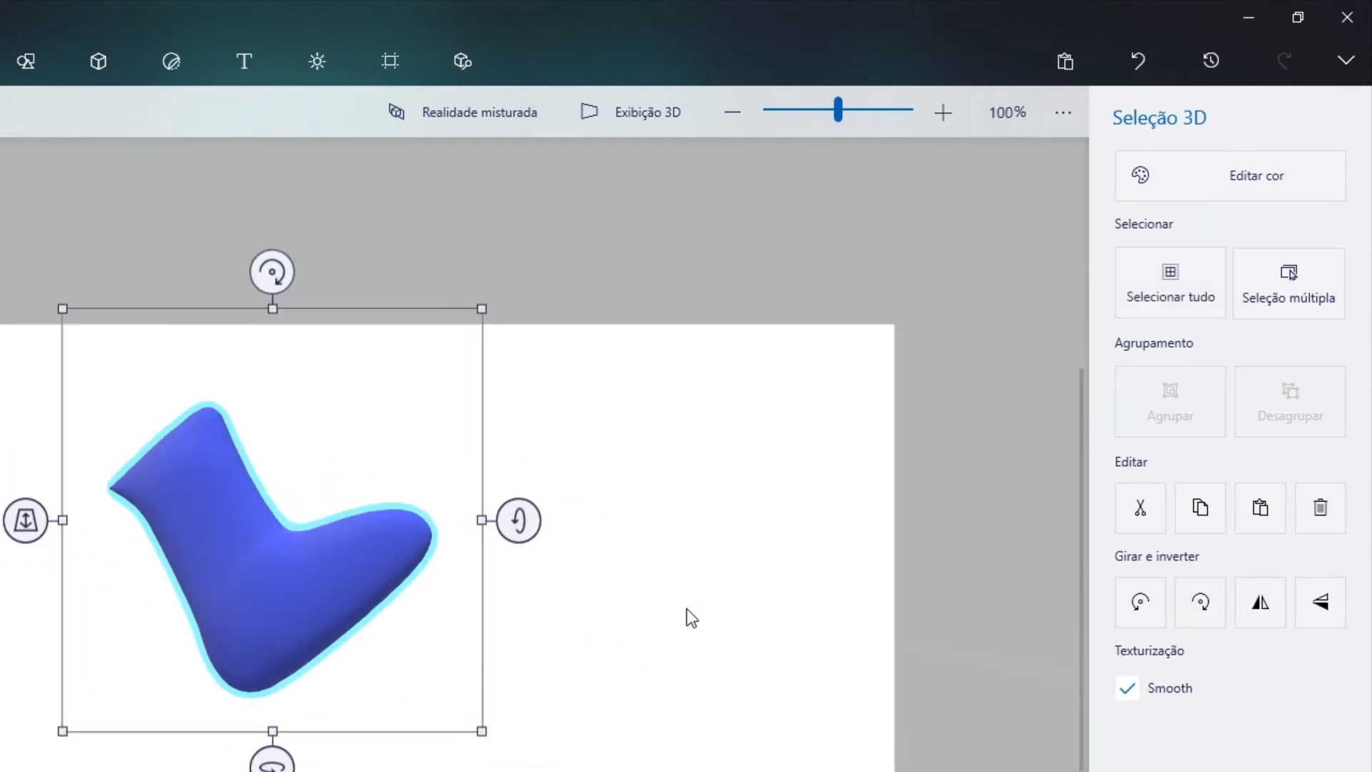
{"action": "left_click", "coordinate": [694, 664]}
{"action": "scroll", "coordinate": [695, 668], "scroll_direction": "up", "scroll_amount": 1, "text": "ctrl"}
{"action": "middle_click_drag", "start_coordinate": [695, 668], "coordinate": [759, 570]}
{"action": "scroll", "coordinate": [759, 570], "scroll_direction": "down", "scroll_amount": 1, "text": "ctrl"}
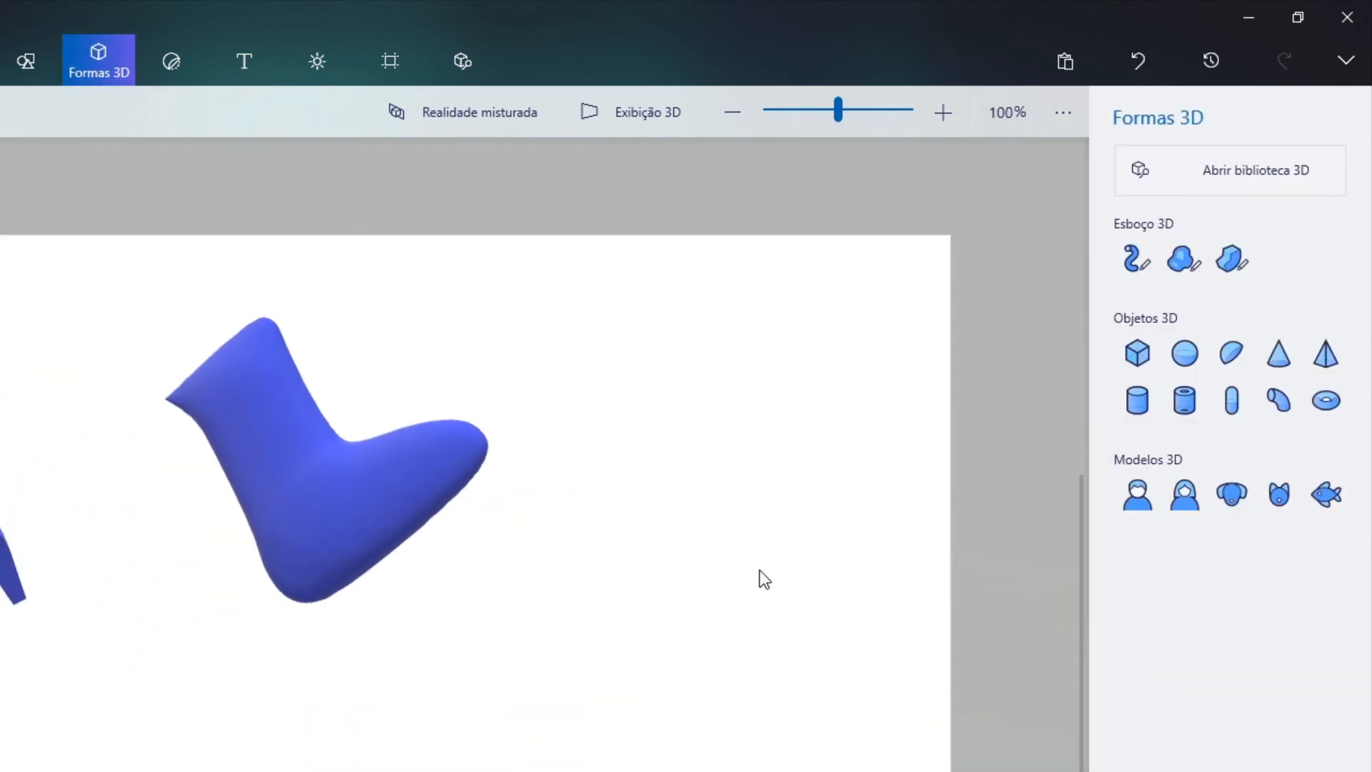
- Draw a similar closed boot outline with the sharp edge (Borda aguda) 3D doodle to the right of the soft-edged boot
{"action": "left_click", "coordinate": [1243, 272]}
{"action": "left_click", "coordinate": [1243, 270]}
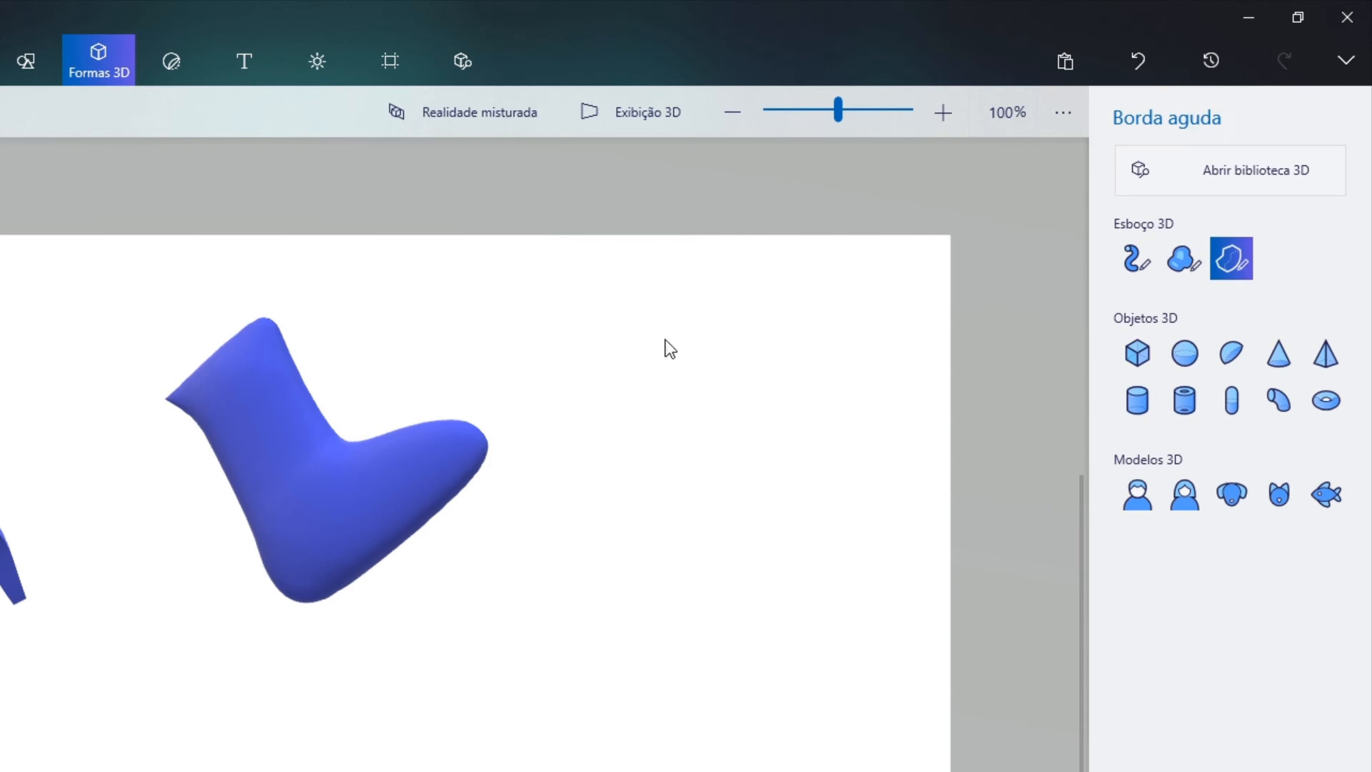
{"action": "left_click", "coordinate": [635, 340]}
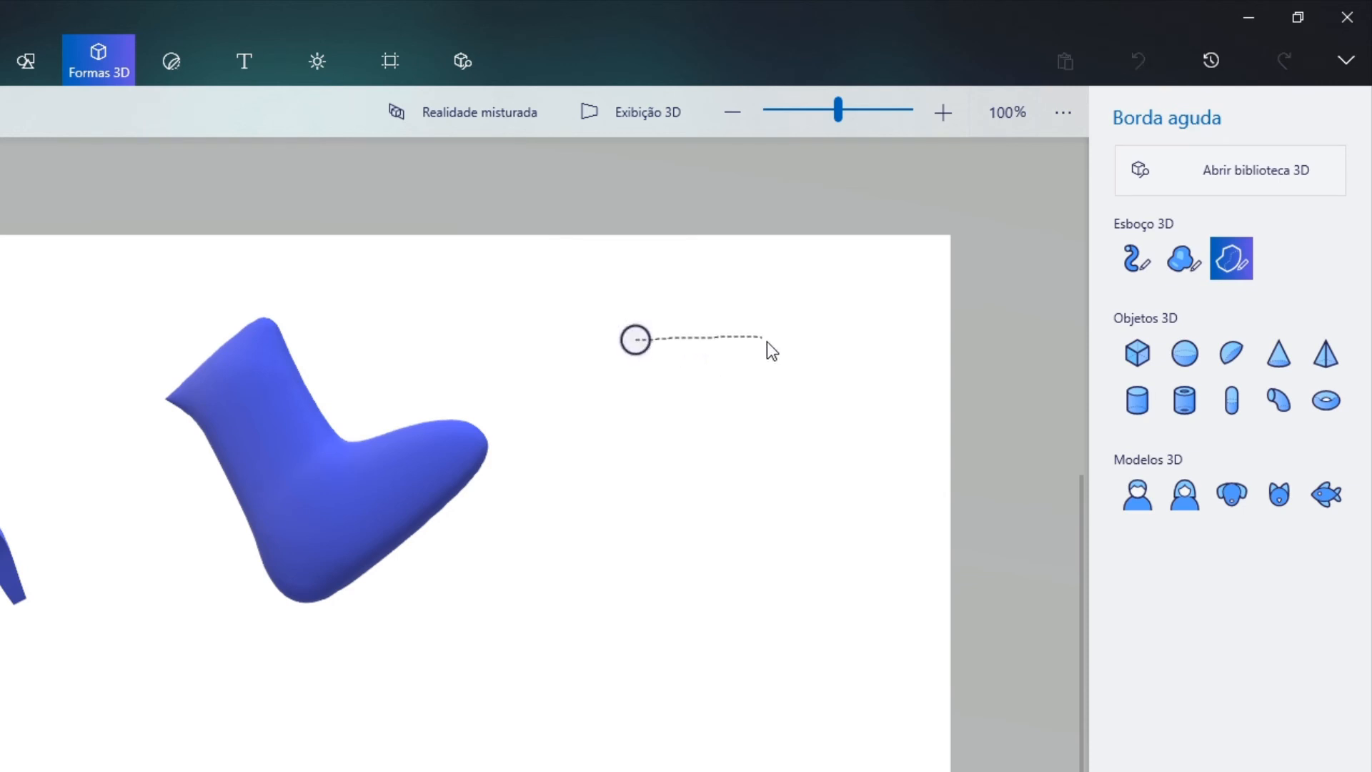
{"action": "mouse_move", "coordinate": [772, 409]}
{"action": "left_mouse_down"}
{"action": "mouse_move", "coordinate": [763, 494]}
{"action": "mouse_move", "coordinate": [861, 559]}
{"action": "left_mouse_up"}
{"action": "mouse_move", "coordinate": [693, 627]}
{"action": "left_mouse_down"}
{"action": "mouse_move", "coordinate": [629, 612]}
{"action": "mouse_move", "coordinate": [635, 339]}
{"action": "left_mouse_up"}
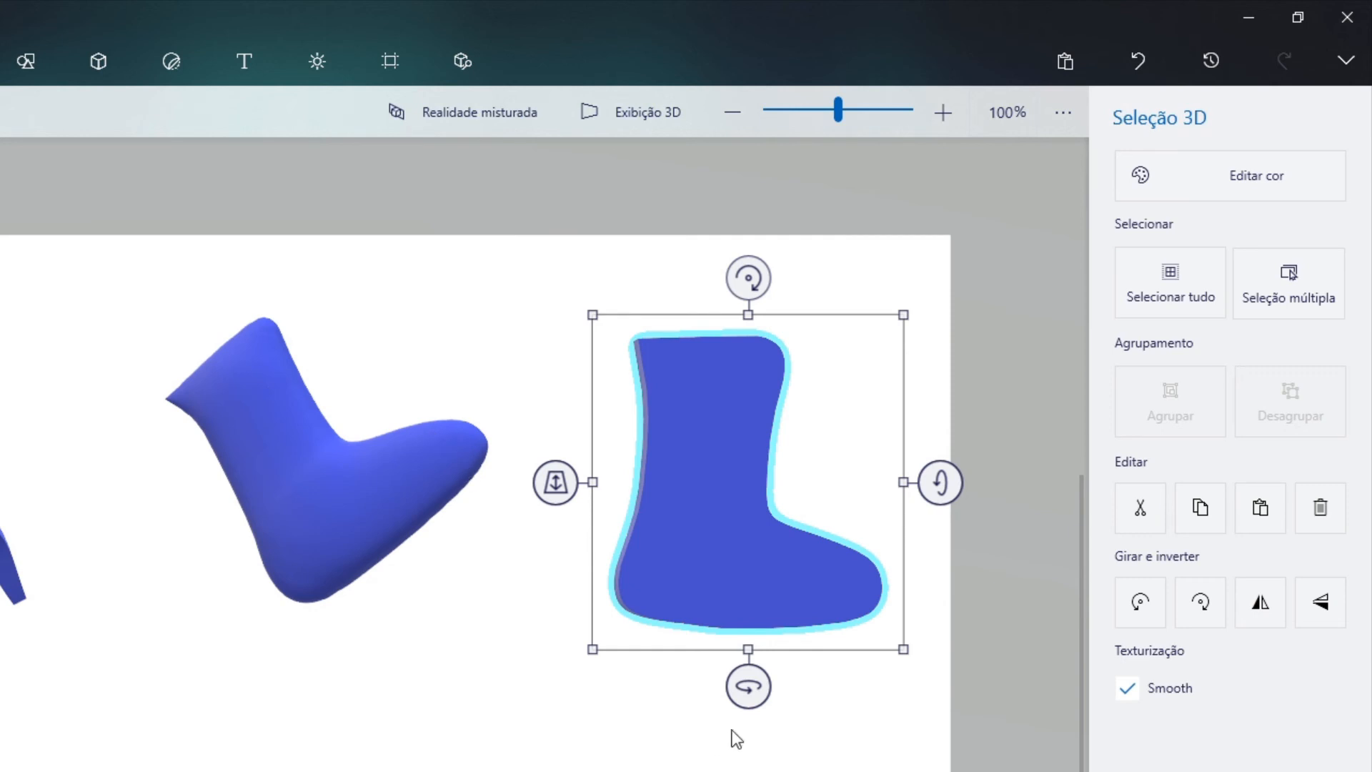
- Turn the sharp-edged boot about its vertical axis until its toe faces left with its thickness showing, and deselect it
{"action": "left_click_drag", "start_coordinate": [747, 688], "coordinate": [702, 686]}
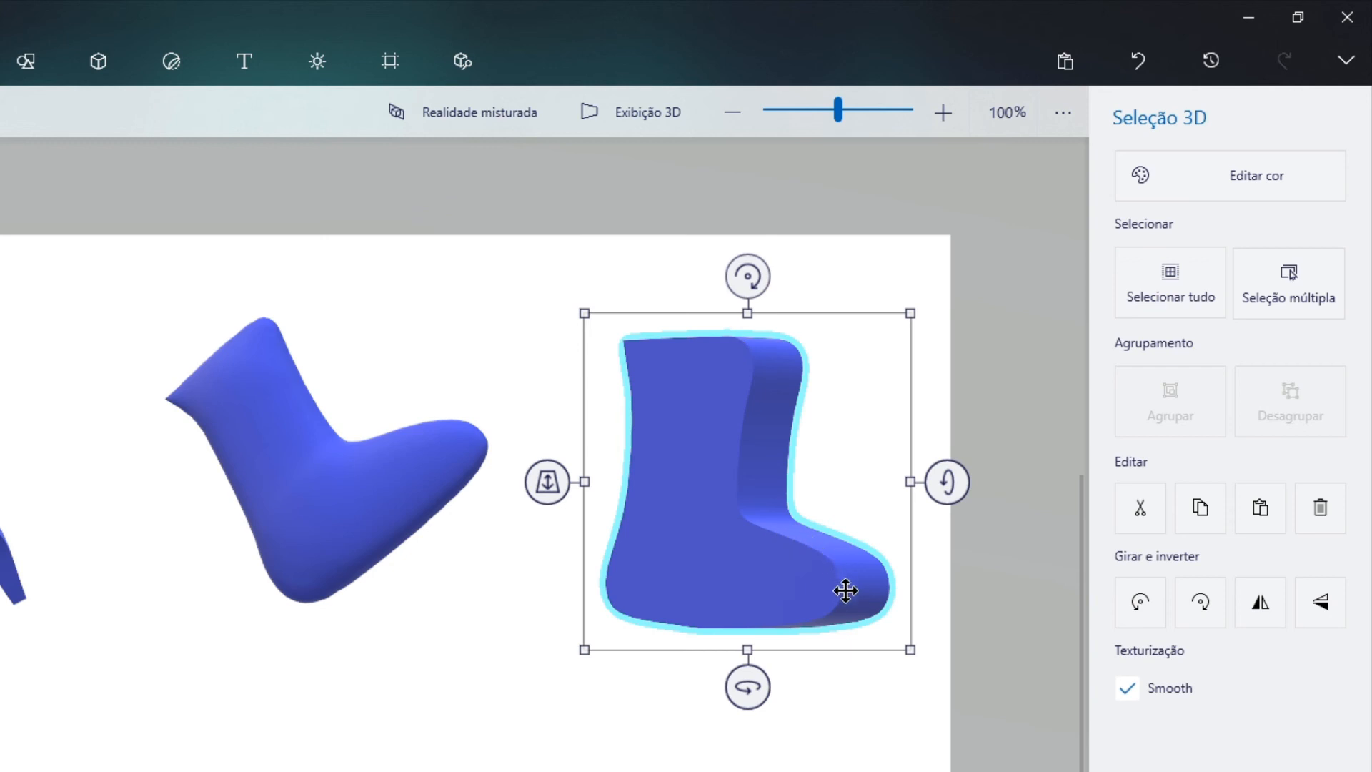
{"action": "left_click_drag", "start_coordinate": [734, 684], "coordinate": [593, 672]}
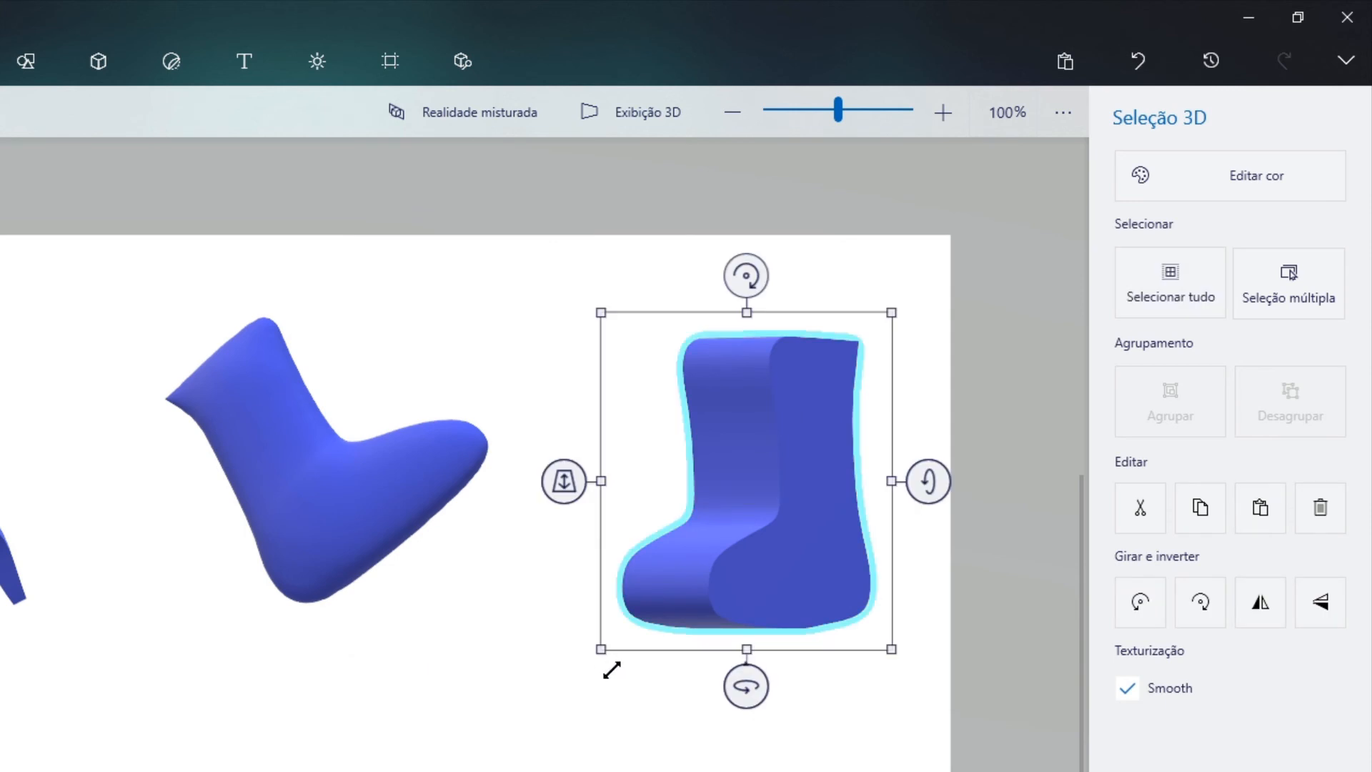
{"action": "left_click", "coordinate": [950, 559]}
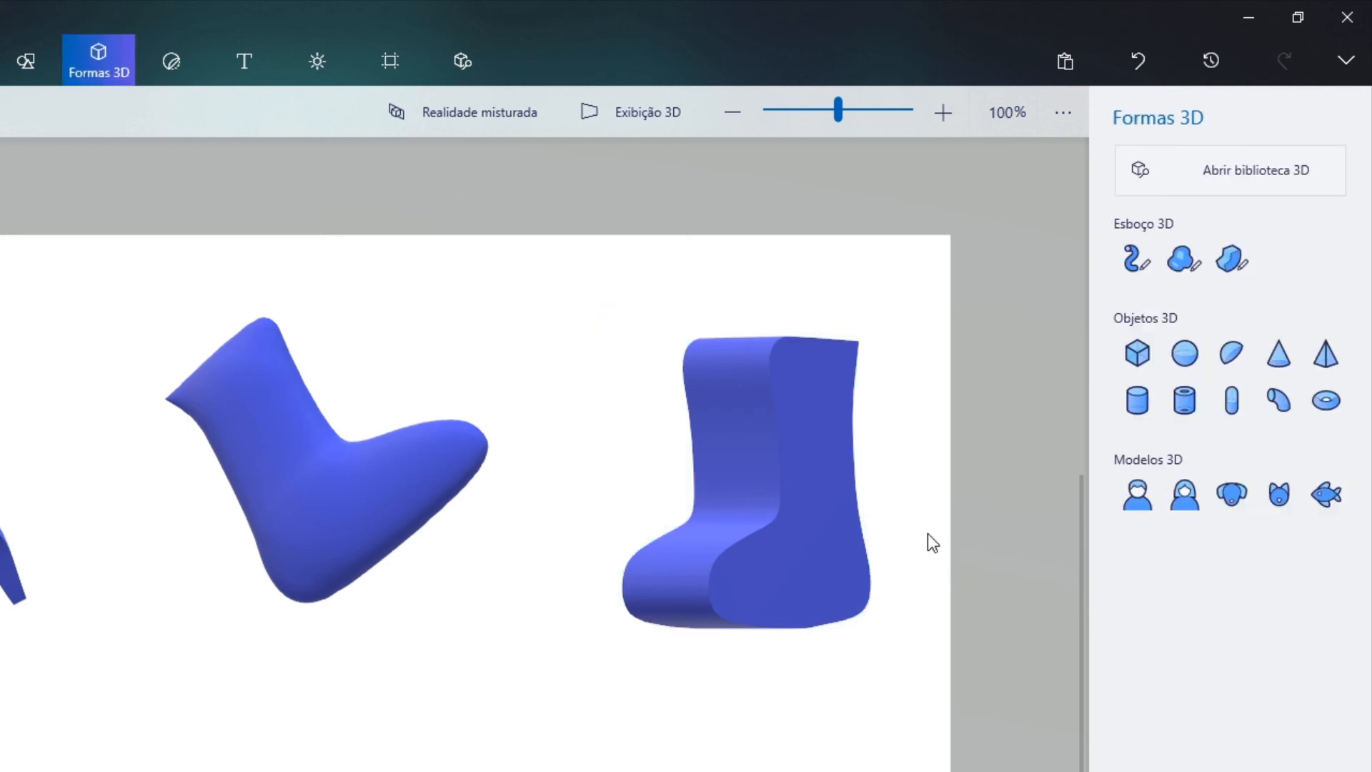
- Draw a closed four-cornered shape from straight segments with the soft edge (Borda suave) doodle below the two boots
{"action": "left_click", "coordinate": [1184, 262]}
{"action": "left_click", "coordinate": [1183, 263]}
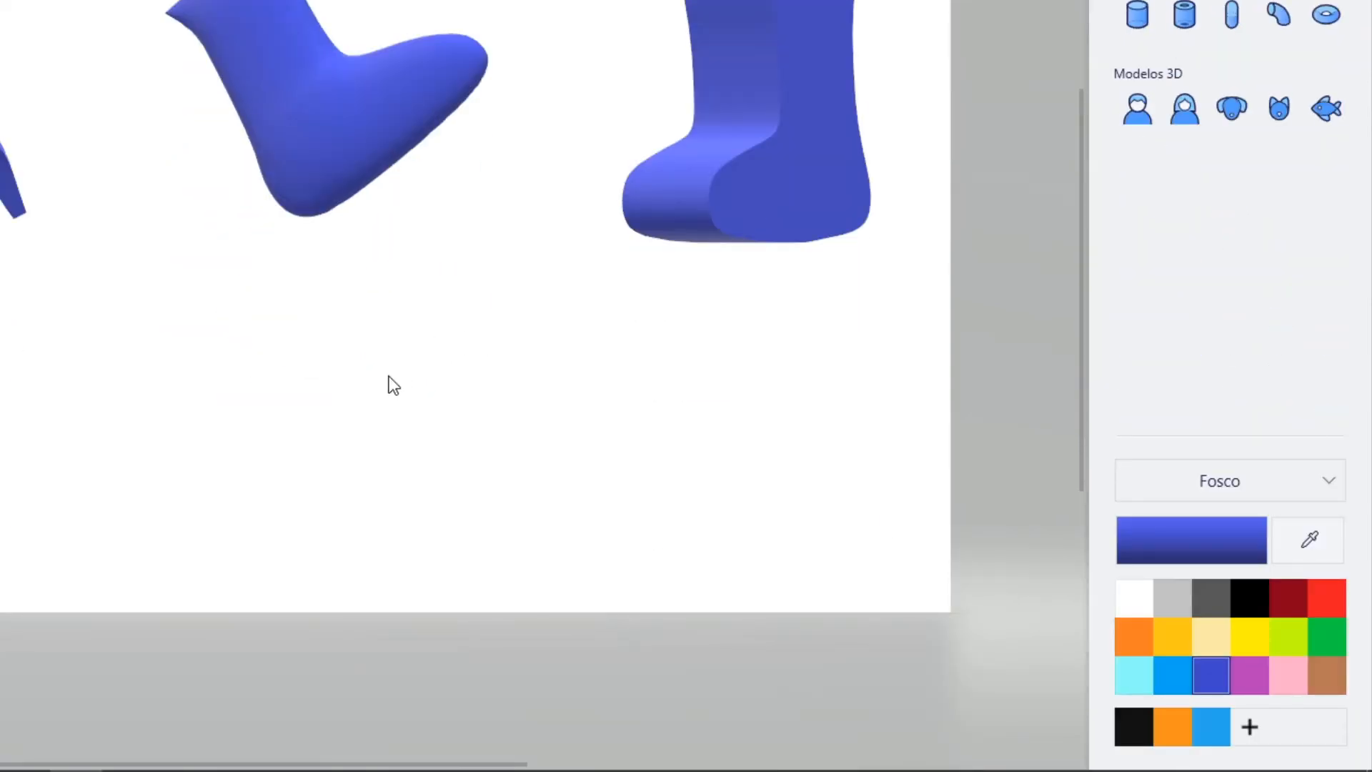
{"action": "left_click", "coordinate": [244, 373]}
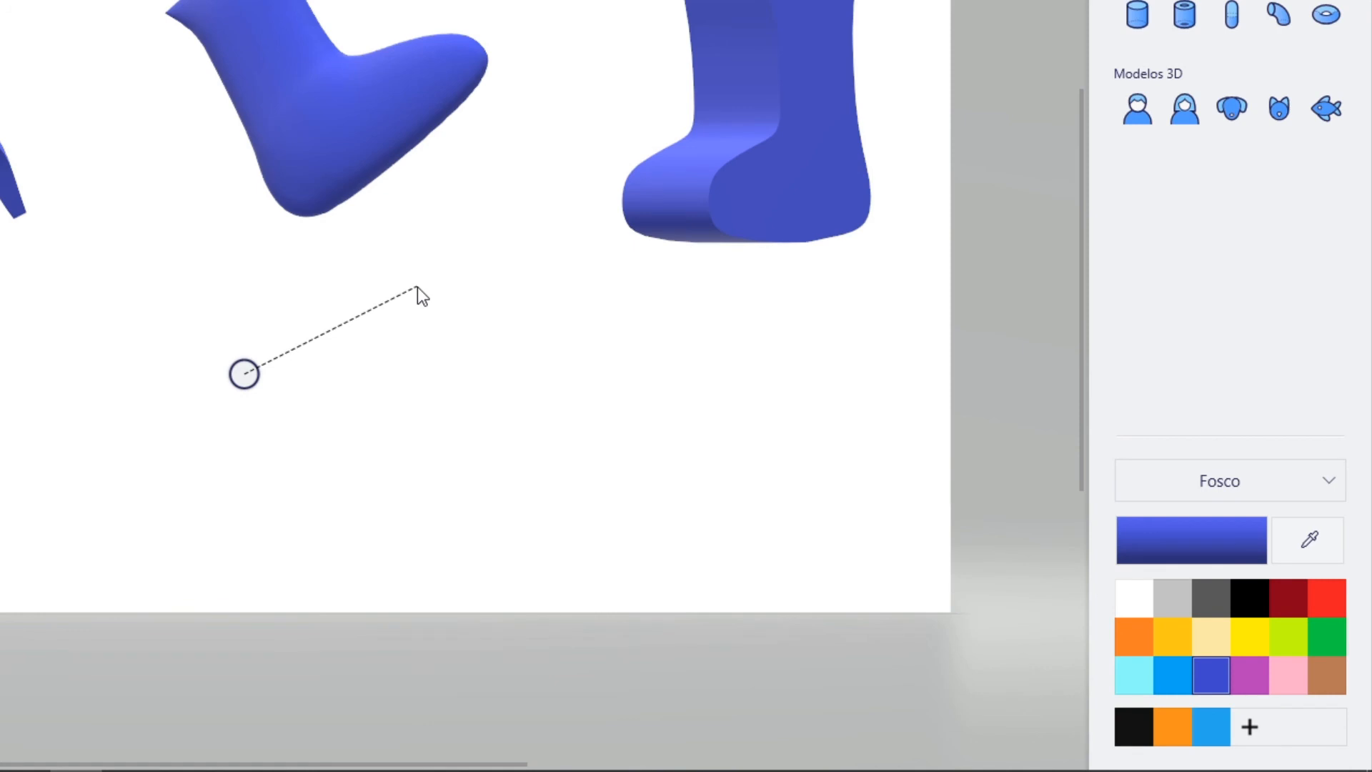
{"action": "left_click", "coordinate": [490, 254]}
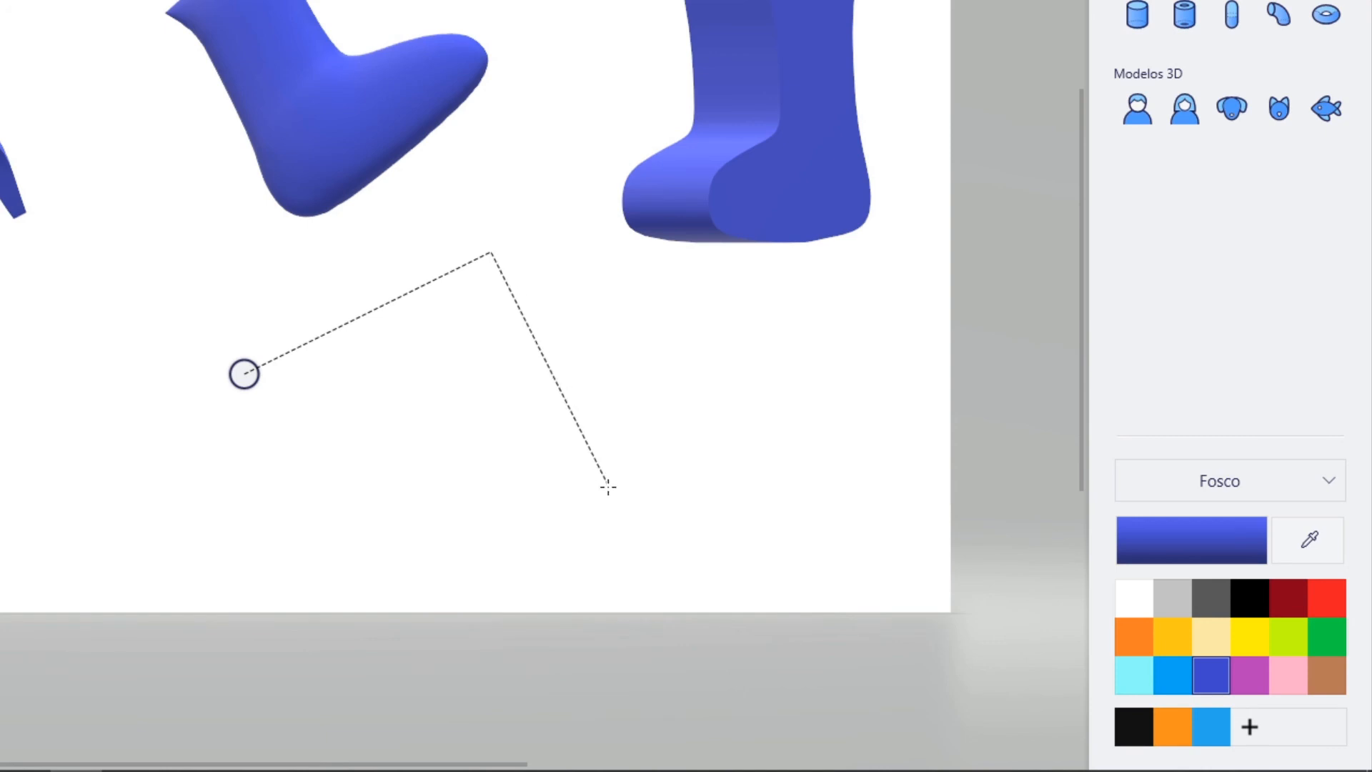
{"action": "left_click", "coordinate": [626, 511]}
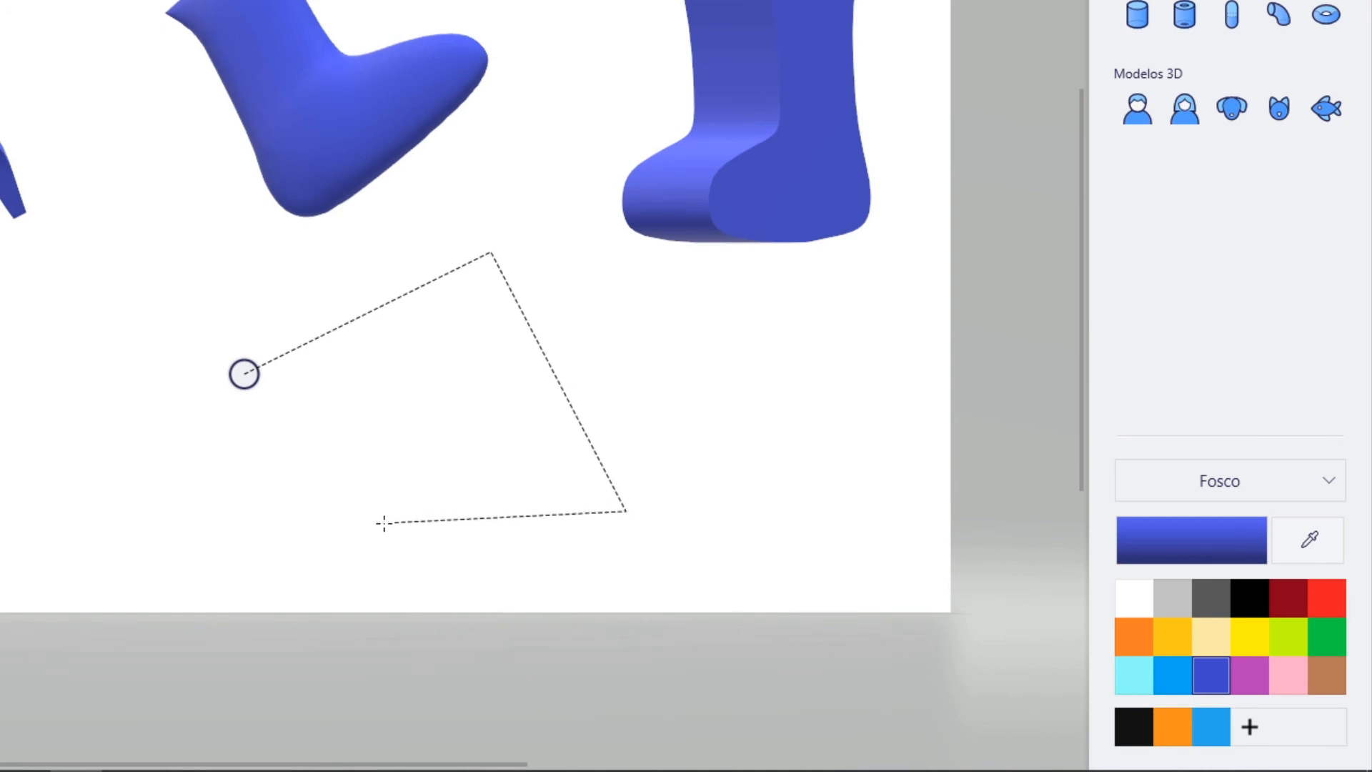
{"action": "left_click", "coordinate": [352, 542]}
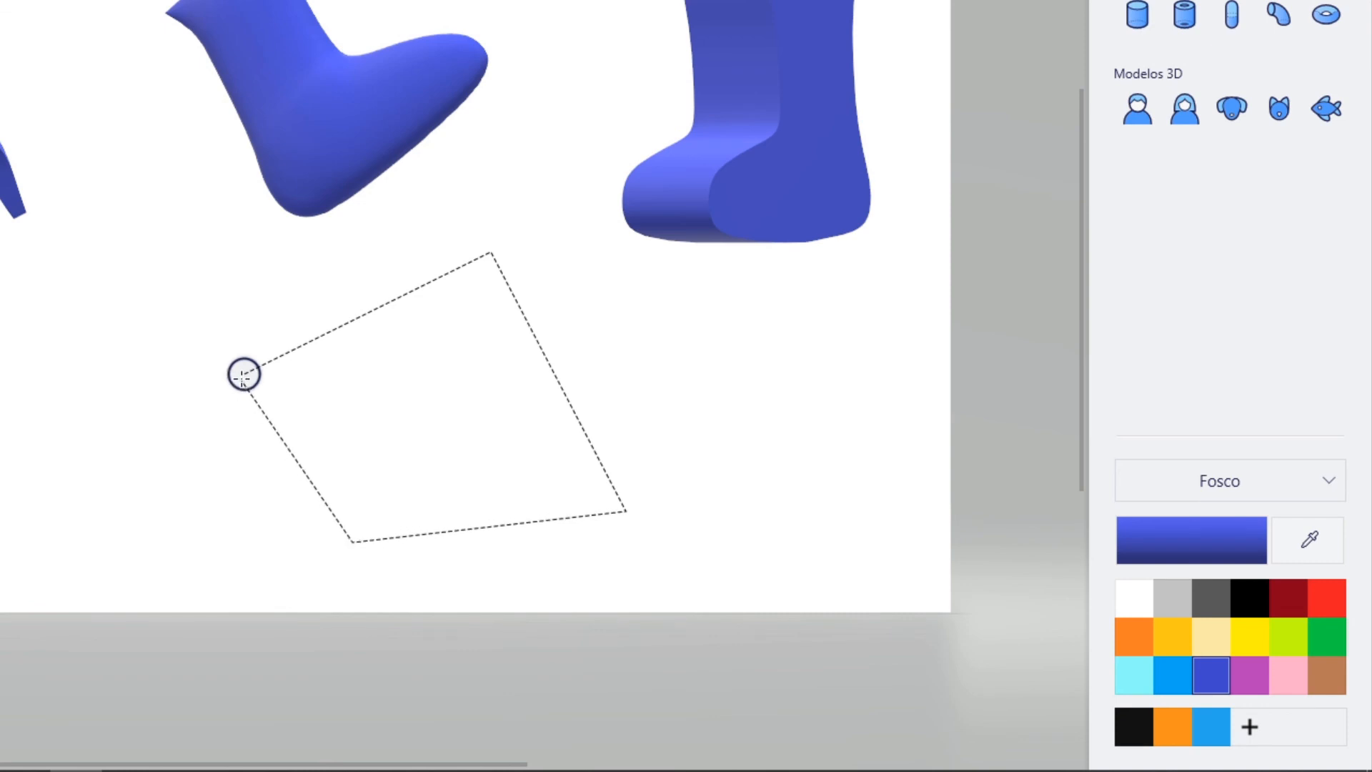
{"action": "left_click", "coordinate": [244, 375]}
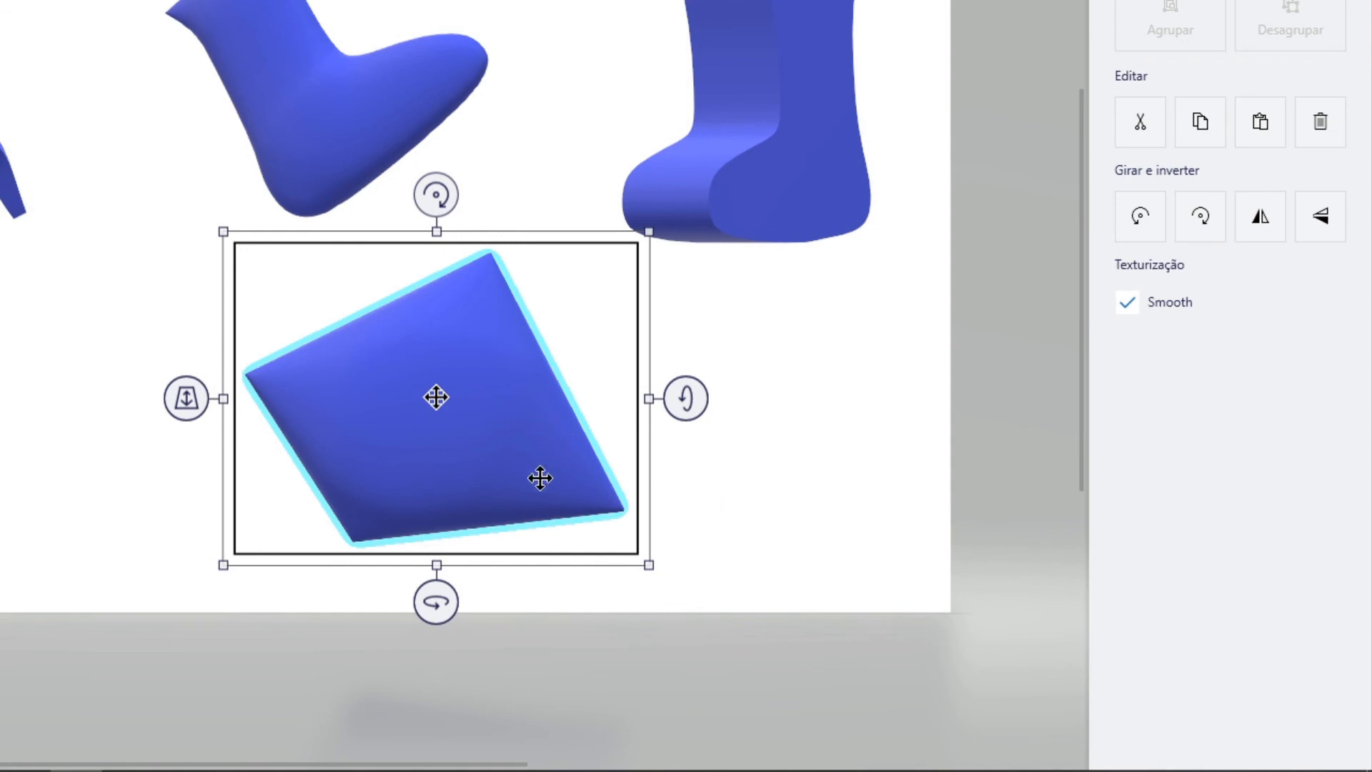
- Turn the soft-edged four-cornered shape about its vertical and horizontal axes, move it left and deselect it
{"action": "left_click_drag", "start_coordinate": [437, 604], "coordinate": [301, 609]}
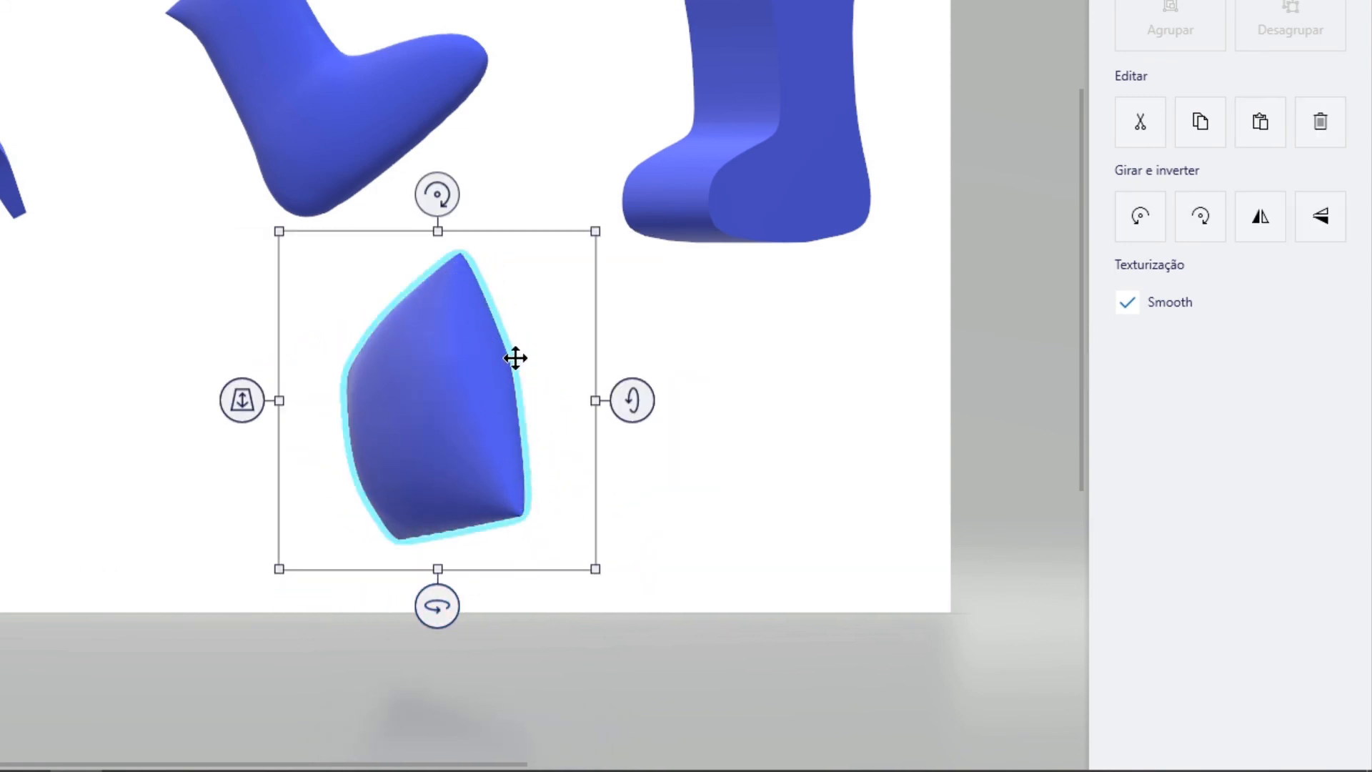
{"action": "left_click_drag", "start_coordinate": [634, 404], "coordinate": [628, 567]}
{"action": "left_click_drag", "start_coordinate": [441, 647], "coordinate": [577, 649]}
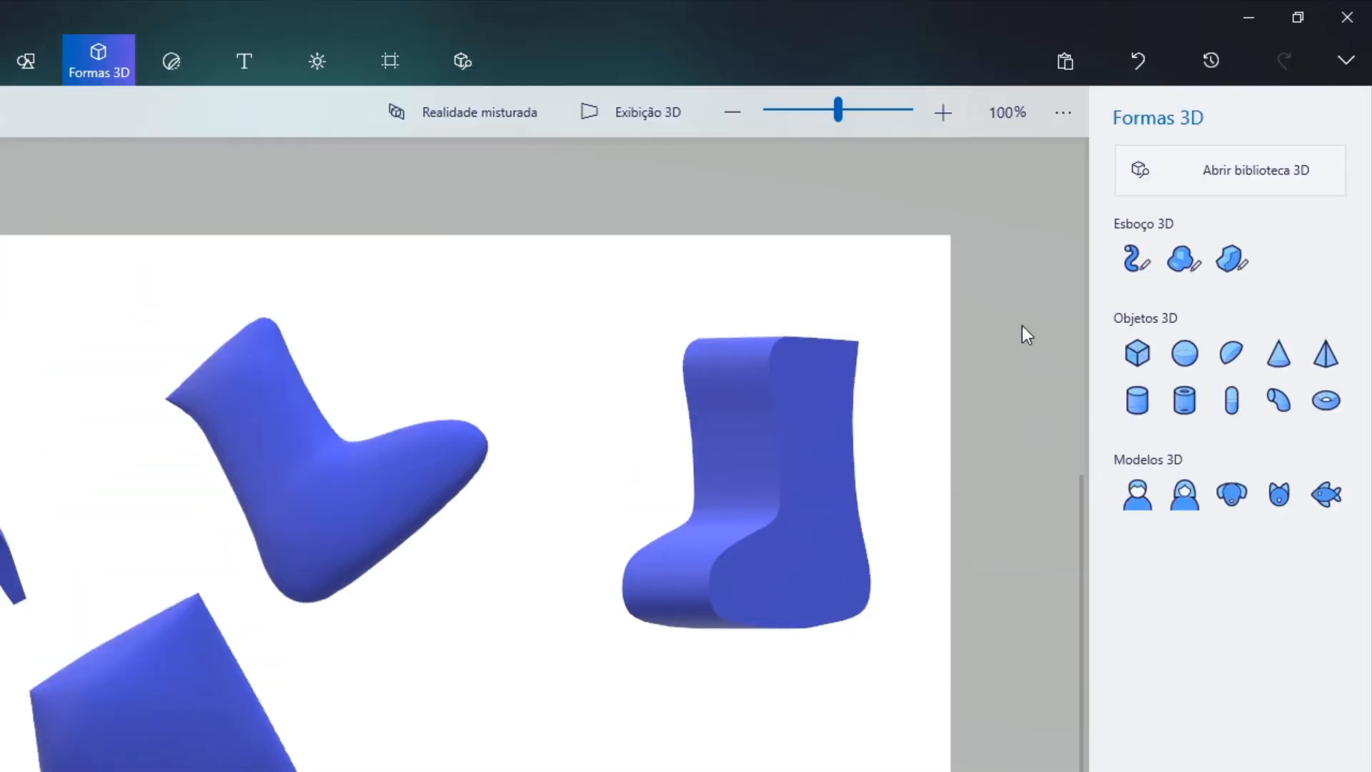
- Sketch a closed outline mixing rounded freehand curves and straight segments with the sharp edge (Borda aguda) doodle, below the sharp-edged boot
{"action": "left_click", "coordinate": [1231, 262]}
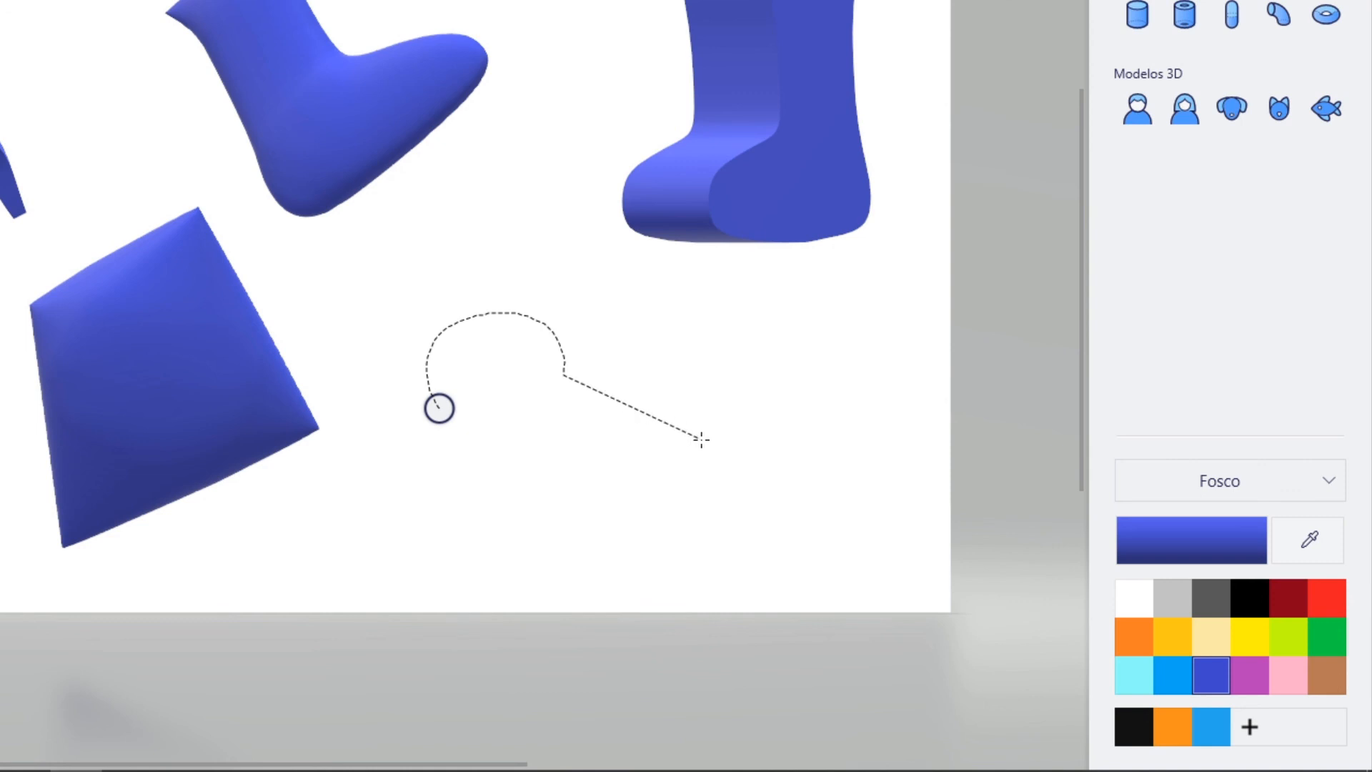
{"action": "mouse_move", "coordinate": [702, 439]}
{"action": "left_mouse_down"}
{"action": "mouse_move", "coordinate": [729, 408]}
{"action": "mouse_move", "coordinate": [790, 420]}
{"action": "mouse_move", "coordinate": [765, 512]}
{"action": "mouse_move", "coordinate": [671, 530]}
{"action": "left_mouse_up"}
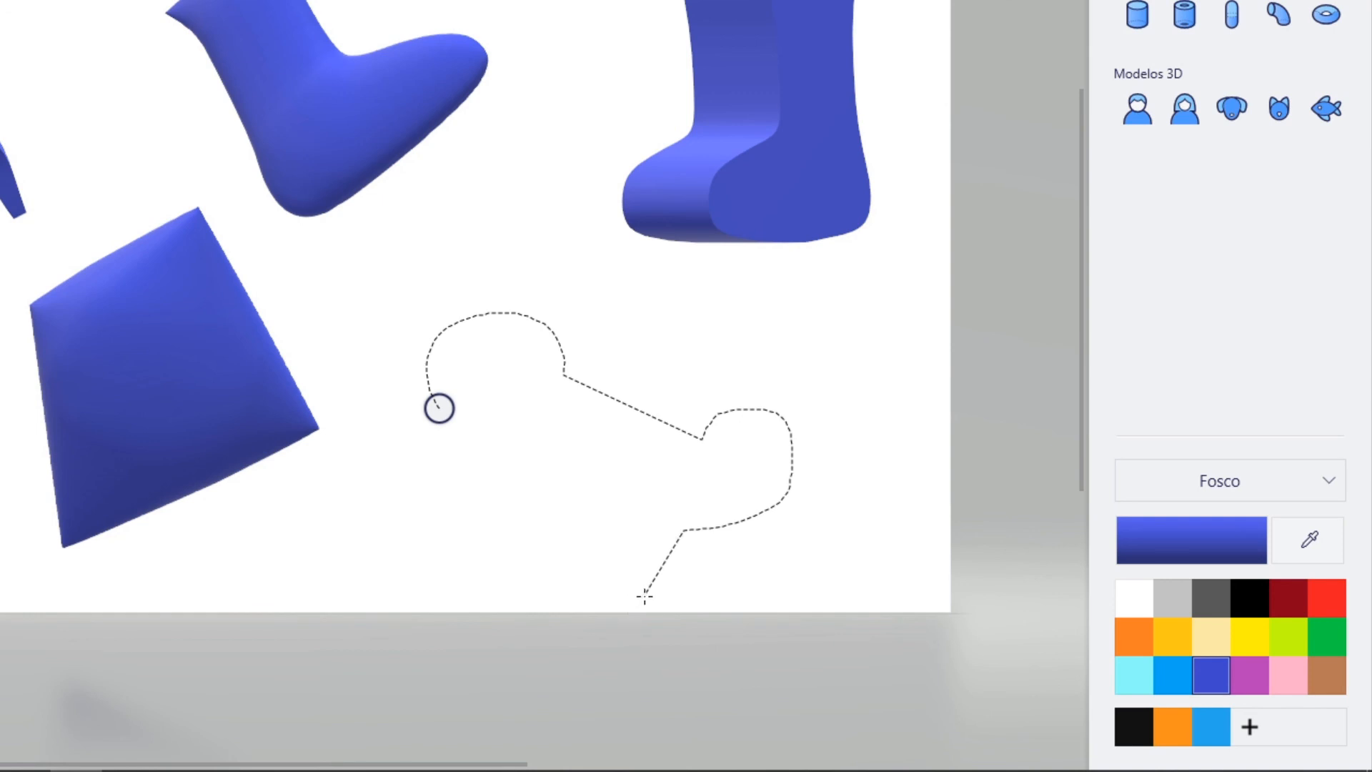
{"action": "mouse_move", "coordinate": [646, 594]}
{"action": "left_mouse_down"}
{"action": "mouse_move", "coordinate": [563, 671]}
{"action": "mouse_move", "coordinate": [490, 591]}
{"action": "left_mouse_up"}
{"action": "left_click", "coordinate": [439, 407]}
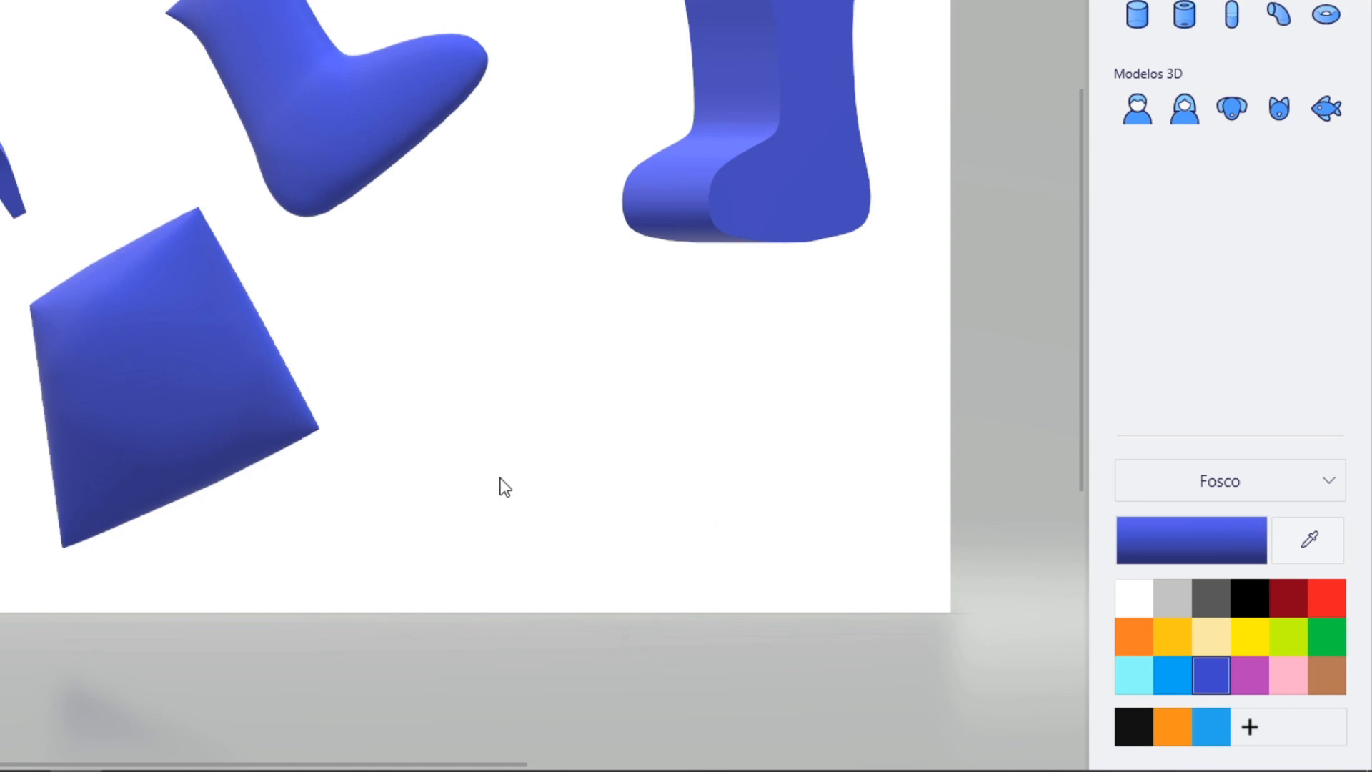